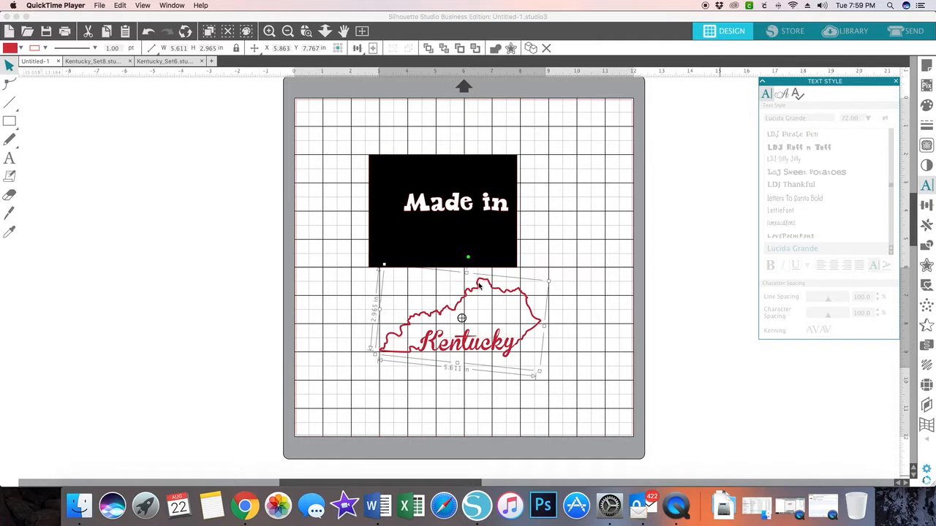
Step: Try the Cut setting on the selected Kentucky design in the send view, and set it back to No Cut
left_click(479, 287)
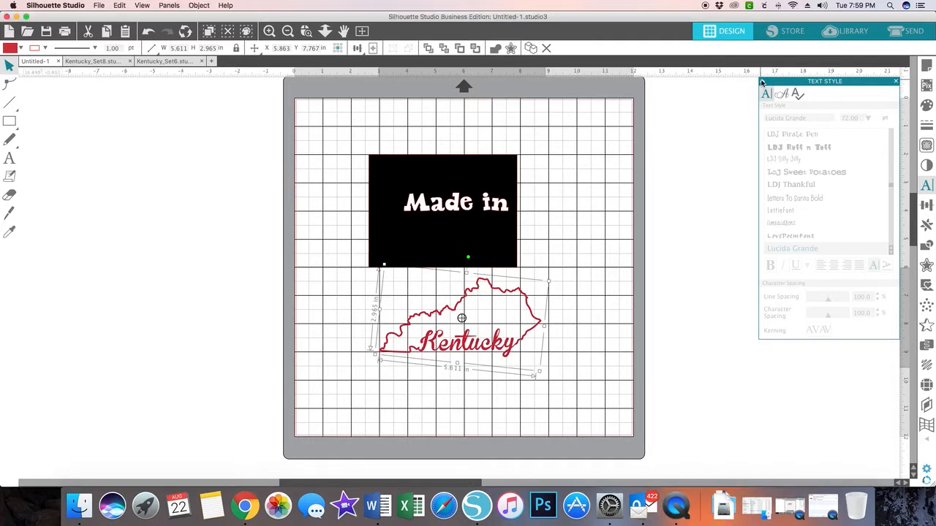
left_click(908, 30)
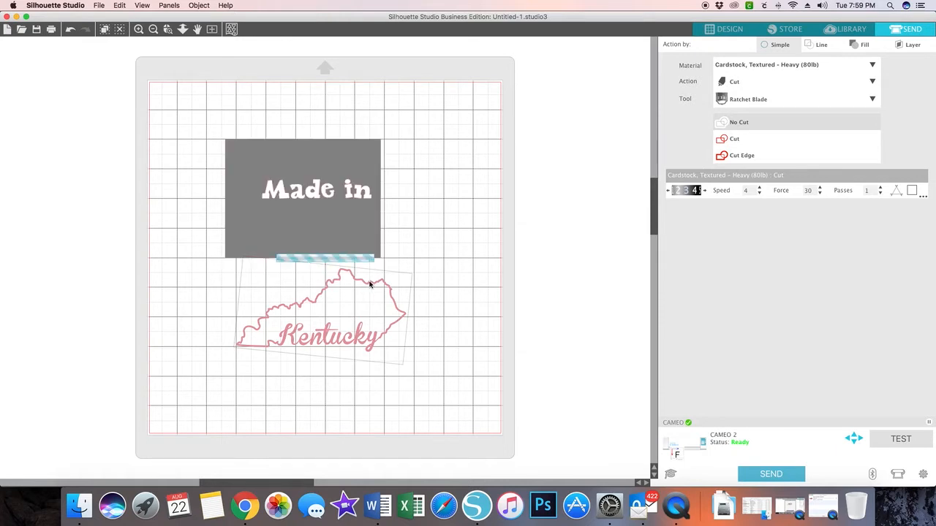
left_click(726, 139)
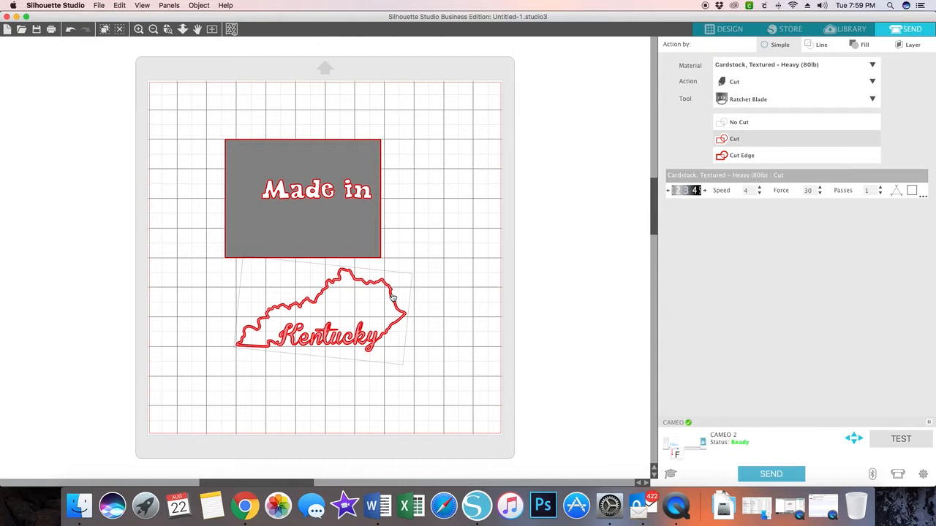
left_click_drag(393, 299, 395, 296)
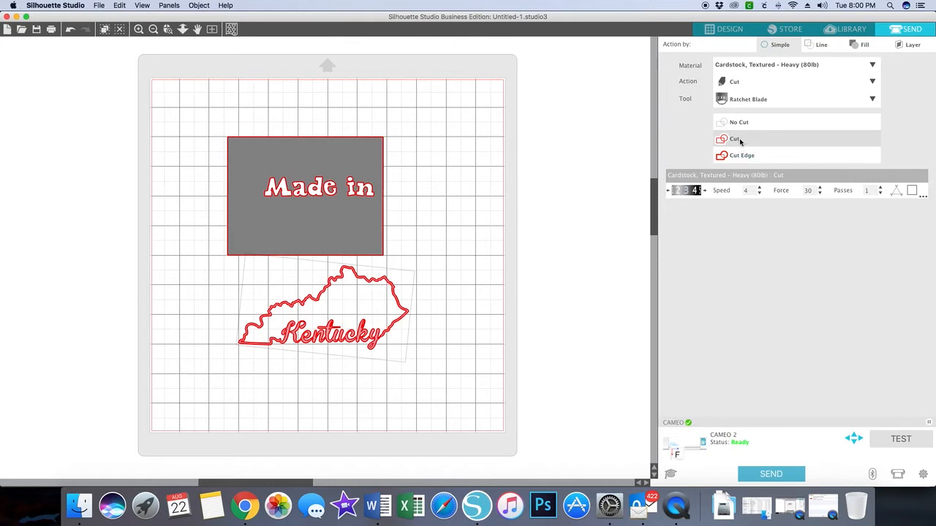
left_click(765, 121)
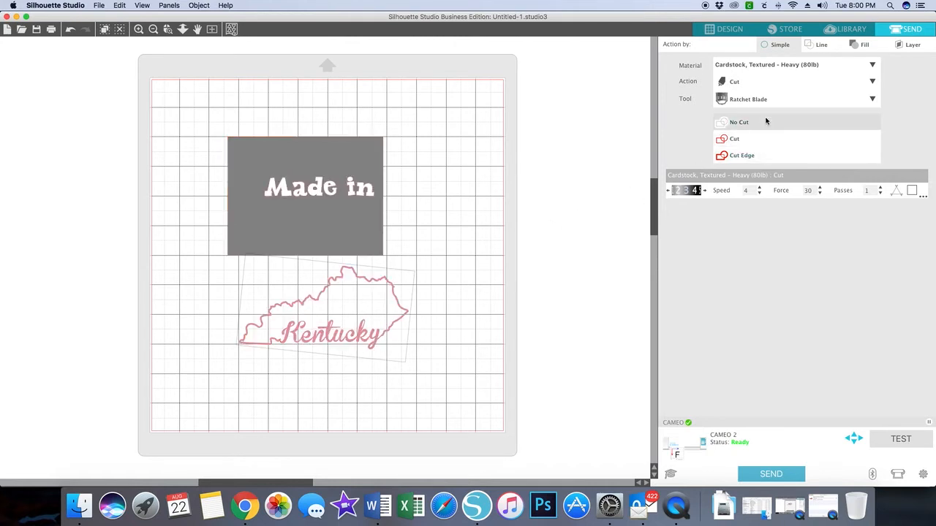
left_click(733, 28)
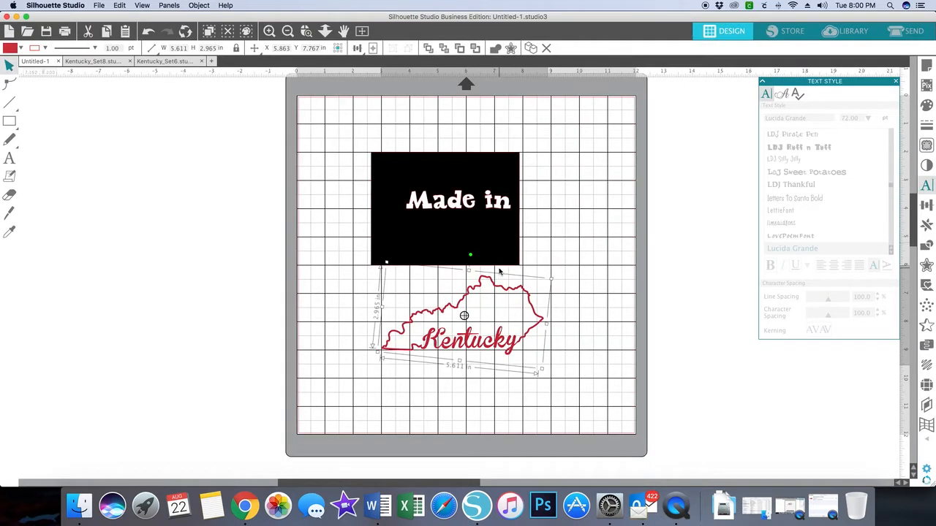
Step: Move the black rectangle with its "Made in" text off the cutting mat into the empty area beside it
left_click(372, 152)
left_click_drag(372, 152, 542, 257)
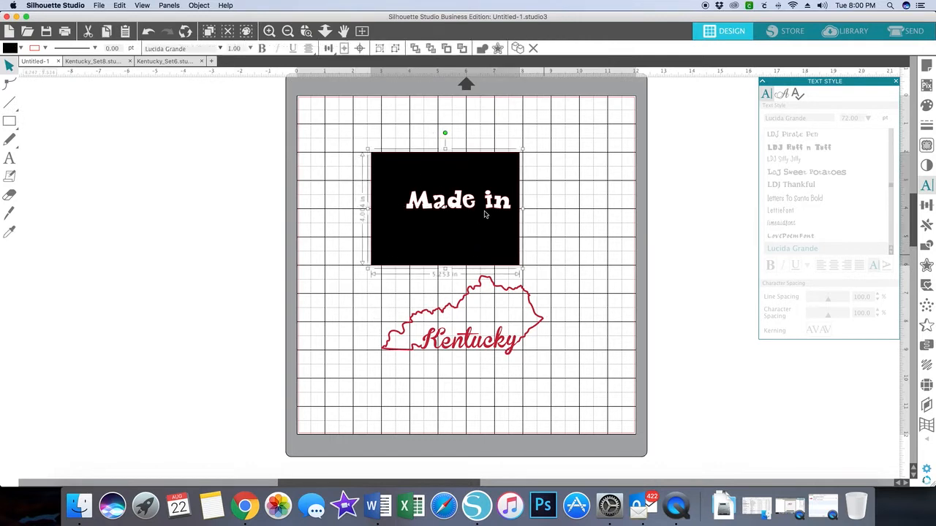
left_click_drag(479, 210, 189, 224)
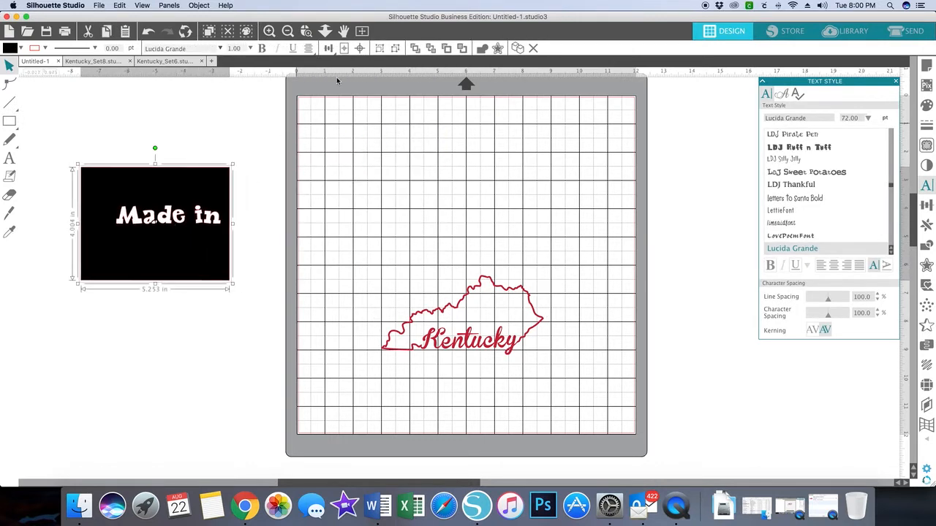
Step: Define a trace area of about 7.89 by 4.75 in around the whole Kentucky design
left_click(269, 32)
left_click(269, 31)
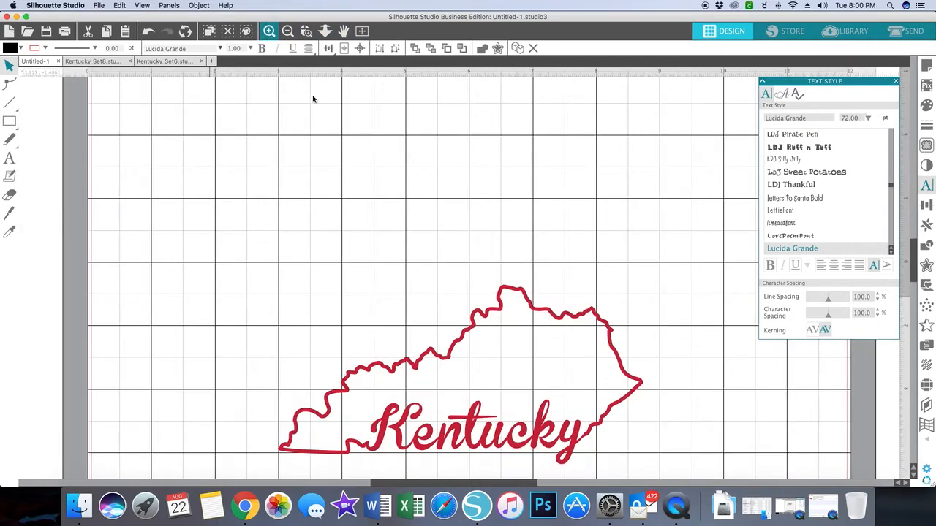
scroll(334, 140, "right", 1)
scroll(334, 141, "down", 3)
scroll(334, 140, "right", 1)
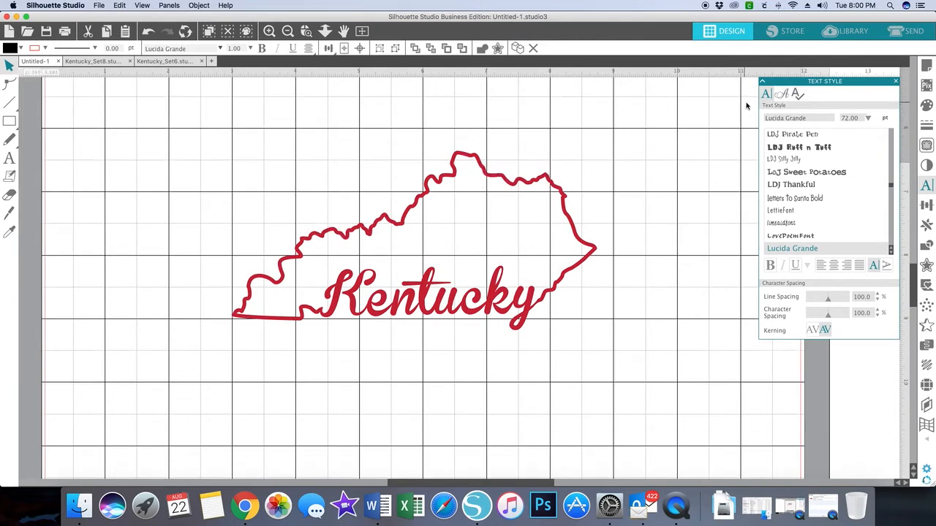
left_click(895, 81)
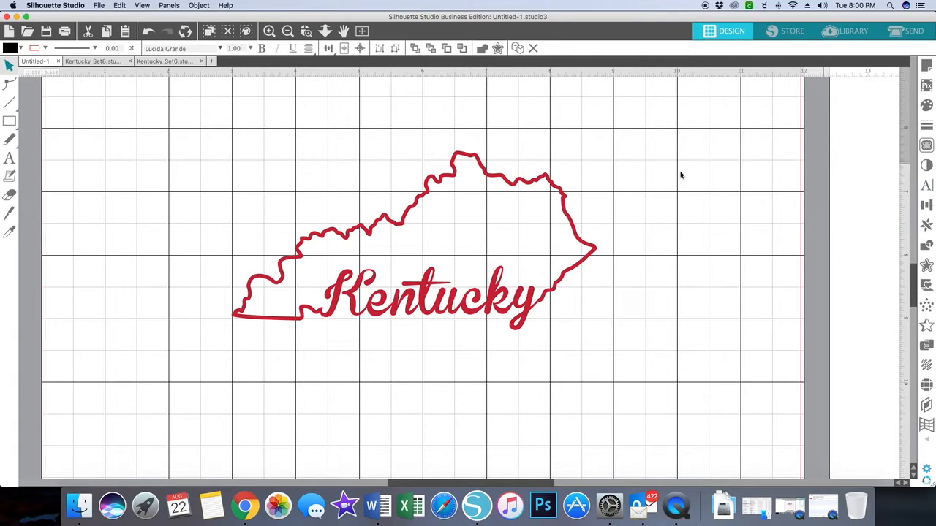
left_click(481, 172)
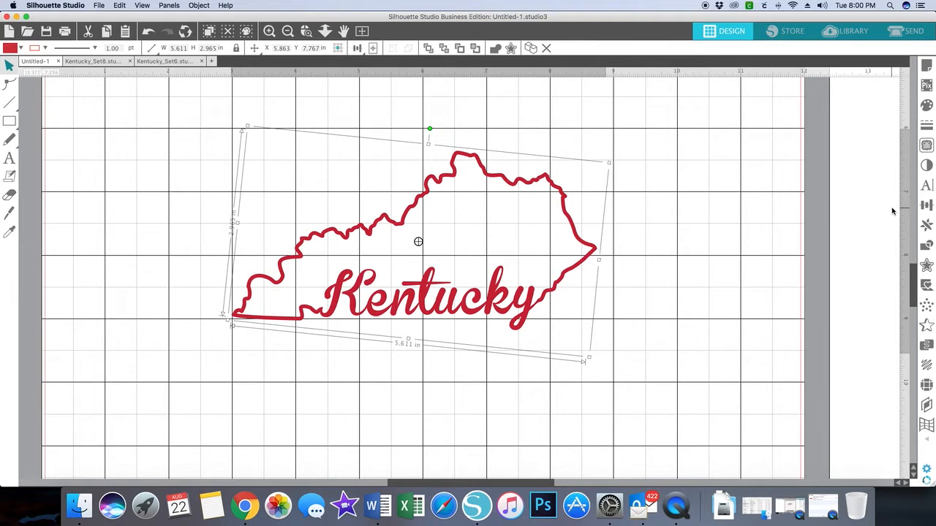
left_click(925, 147)
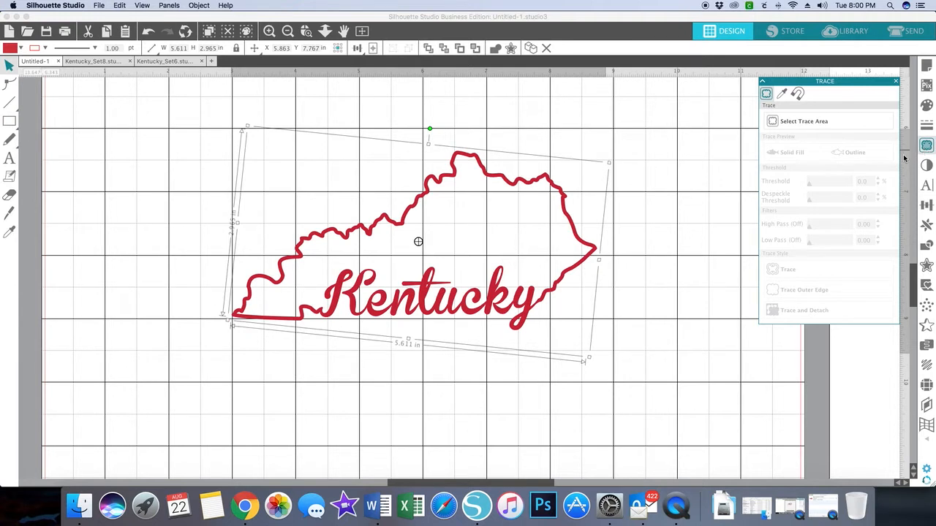
left_click(796, 122)
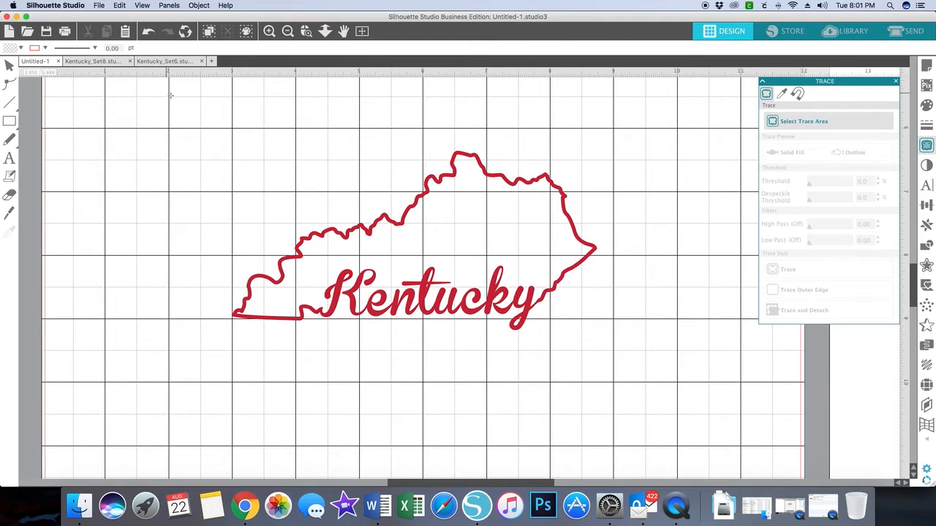
mouse_move(167, 93)
left_mouse_down()
mouse_move(589, 318)
mouse_move(668, 397)
left_mouse_up()
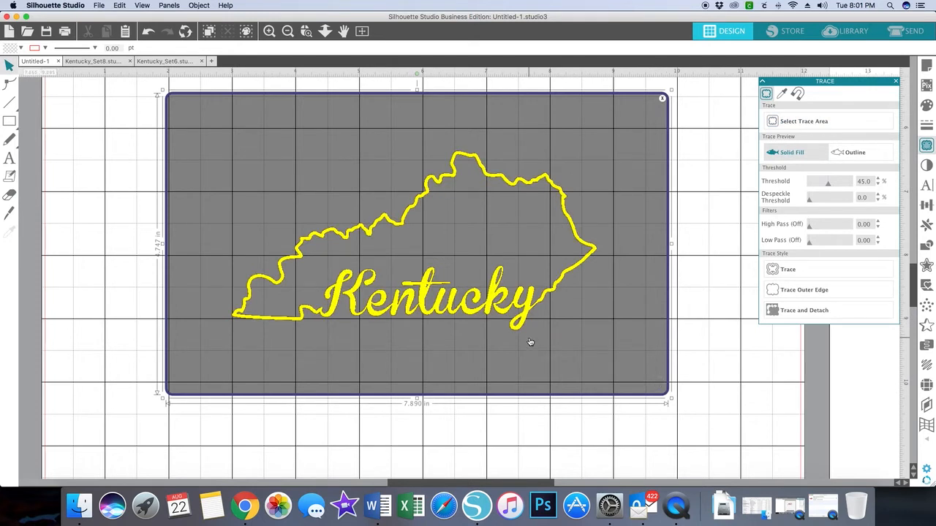
Step: Set the trace threshold to 71% and trace the Kentucky design with the standard Trace style
left_click(829, 184)
left_click_drag(828, 185, 838, 187)
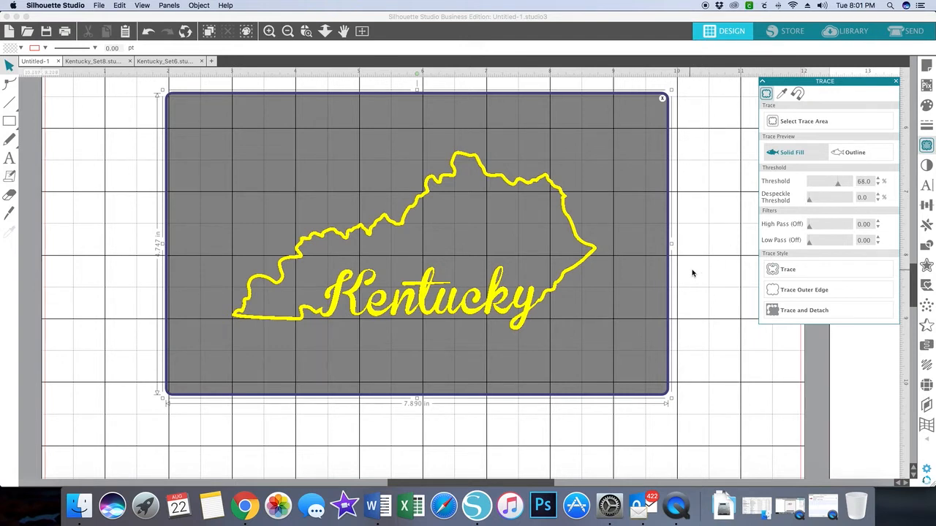
left_click_drag(837, 186, 802, 188)
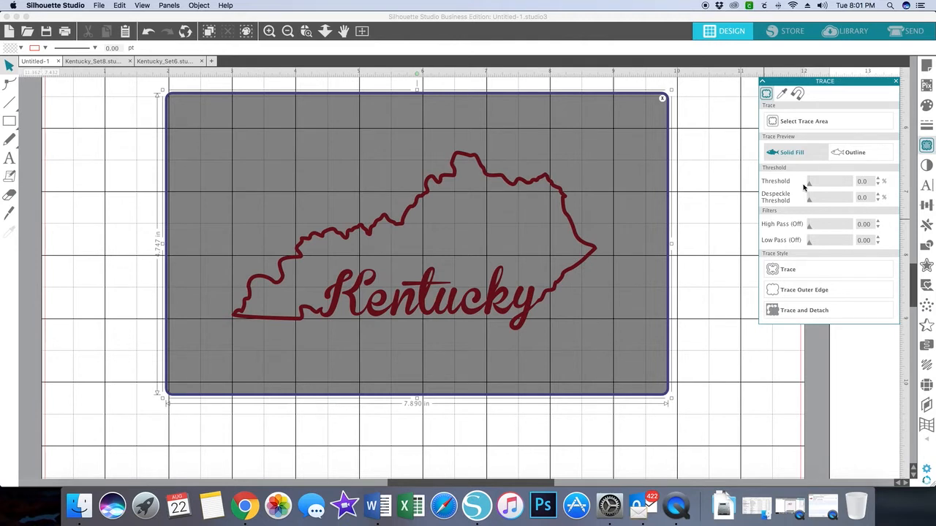
left_click_drag(803, 188, 839, 188)
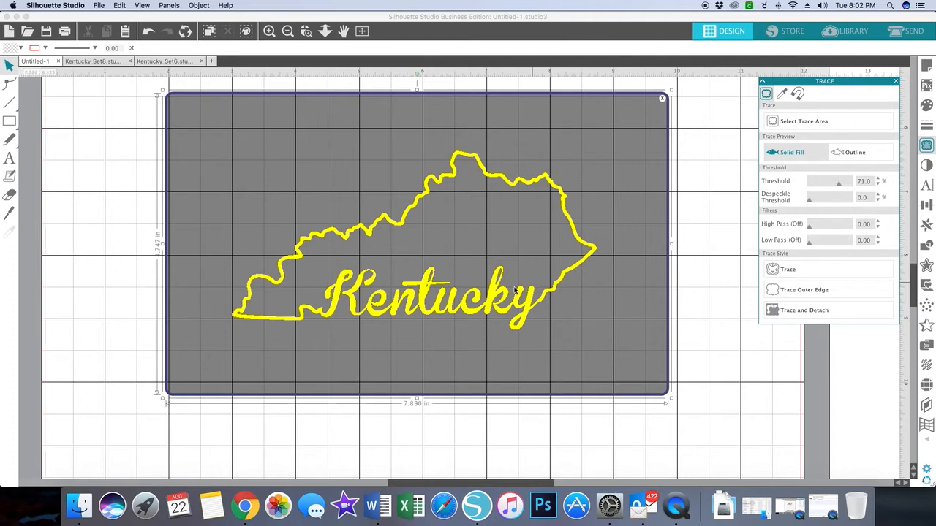
left_click(792, 270)
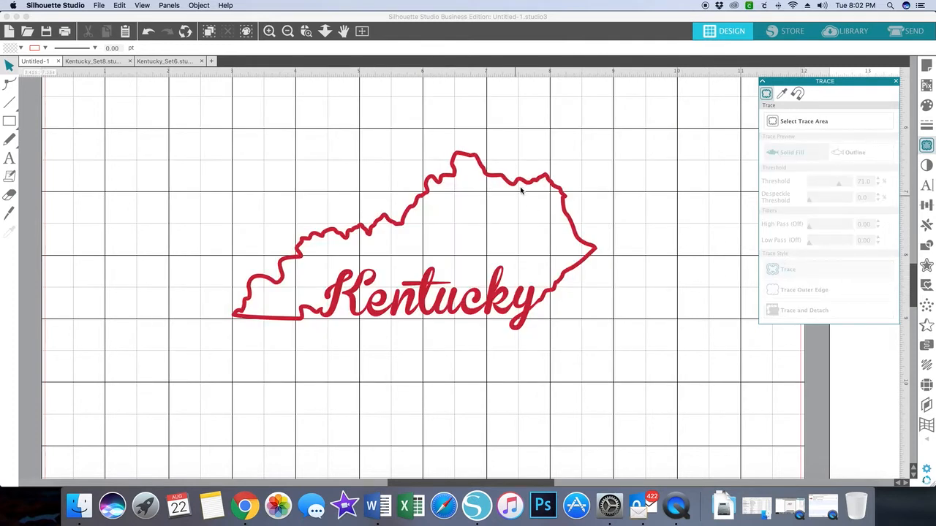
Step: Separate the original red Kentucky image from its traced outline and place it outside the cutting mat
mouse_move(518, 186)
left_mouse_down()
mouse_move(573, 310)
mouse_move(631, 329)
mouse_move(686, 326)
left_mouse_up()
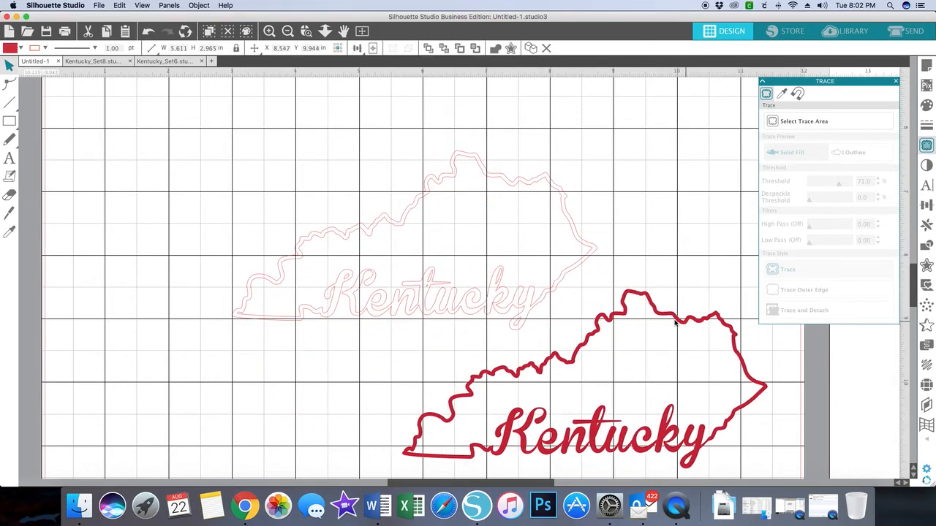
left_click(505, 299)
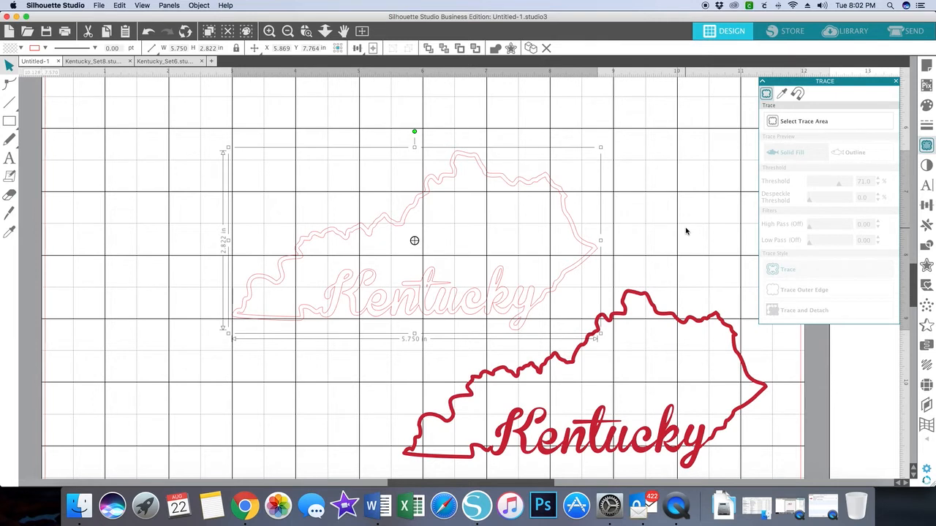
scroll(545, 267, "left", 1)
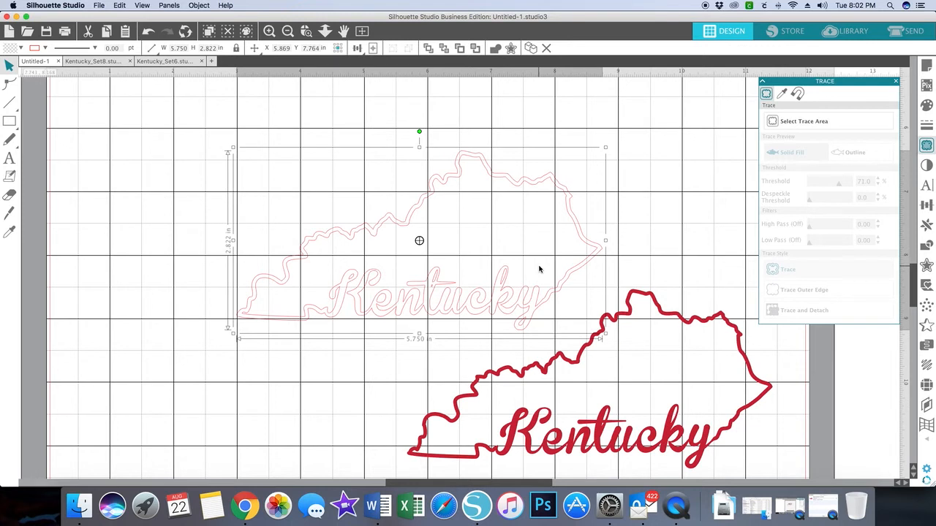
left_click(358, 48)
left_click(363, 31)
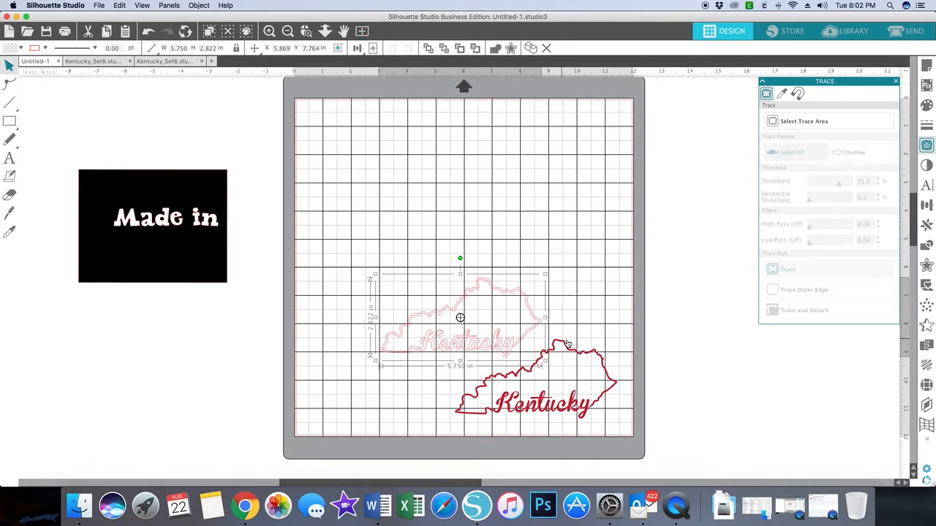
left_click_drag(571, 349, 773, 322)
left_click(774, 322)
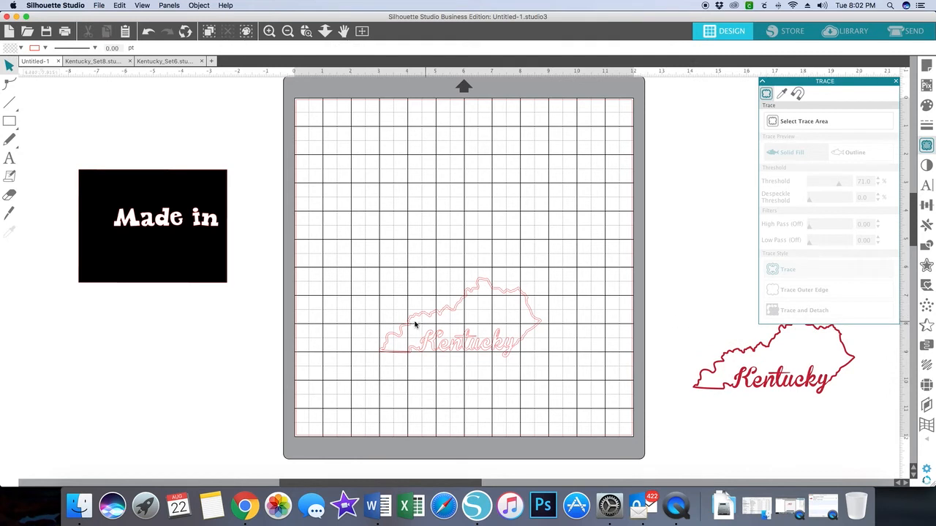
Step: Move the black rectangle back onto the mat and place the "Made in" text and traced Kentucky outline over it
left_click_drag(150, 182, 381, 131)
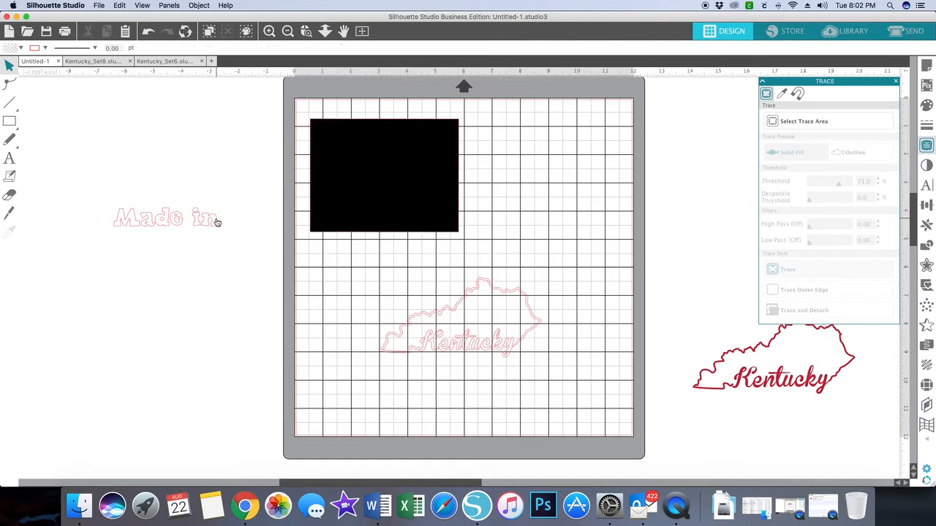
left_click_drag(217, 222, 431, 144)
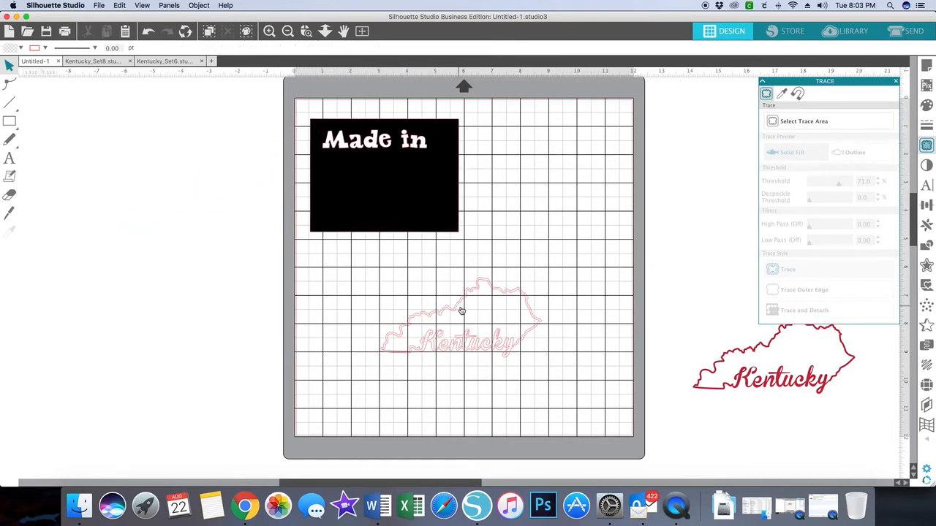
mouse_move(457, 310)
left_mouse_down()
mouse_move(372, 195)
mouse_move(387, 166)
mouse_move(376, 164)
mouse_move(380, 174)
left_mouse_up()
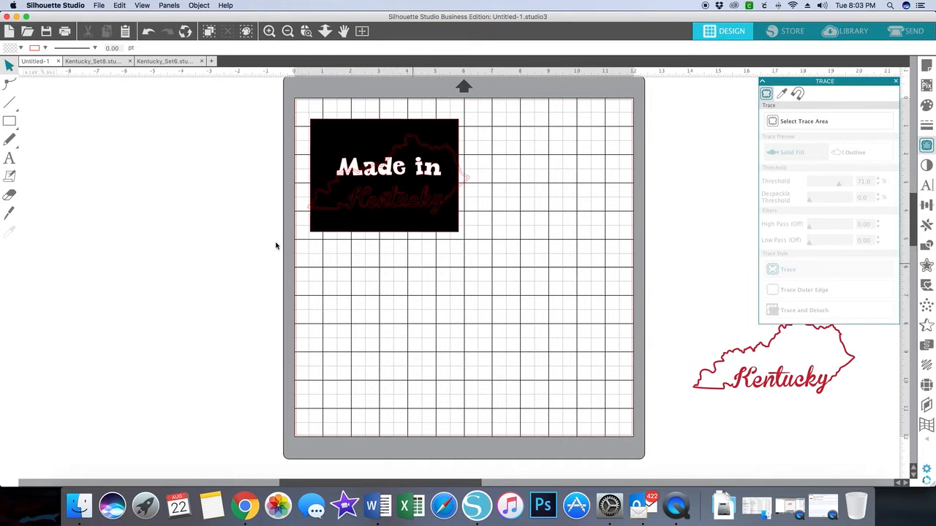
Step: Draw a rectangle about 7.71 by 4.38 in on the mat below the black card design
mouse_move(10, 124)
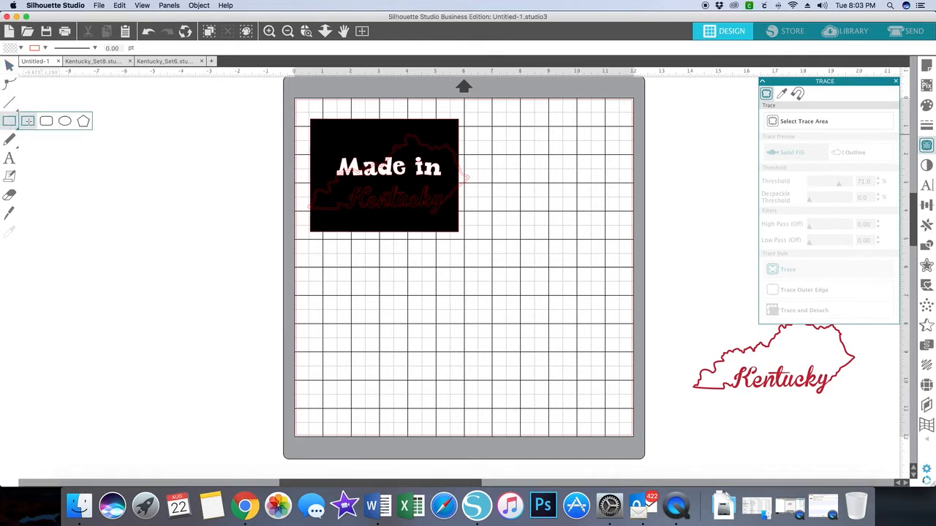
left_click_drag(338, 269, 557, 393)
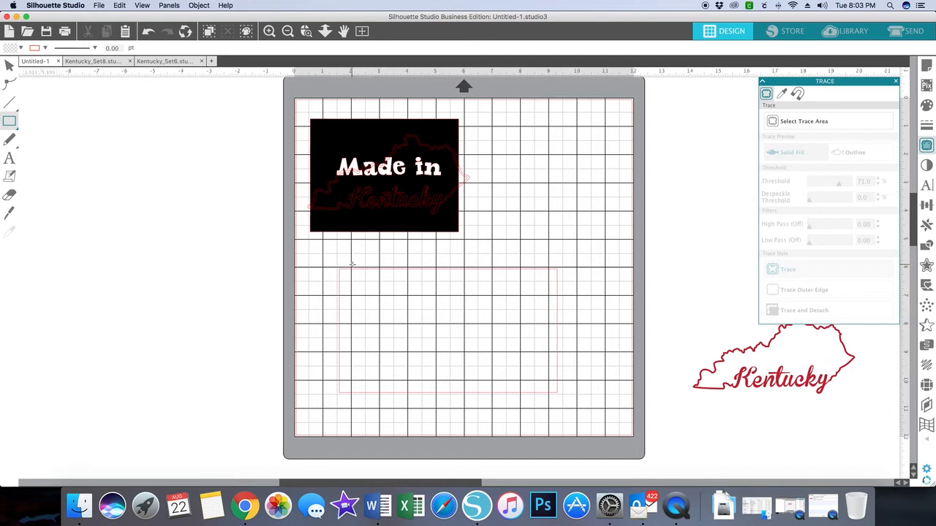
key("v")
scroll(352, 265, "left", 1)
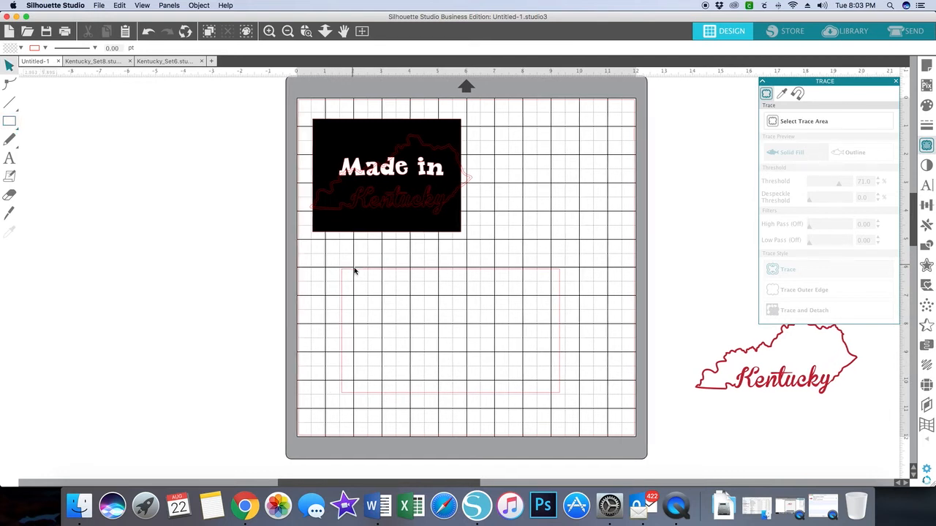
left_click(355, 273)
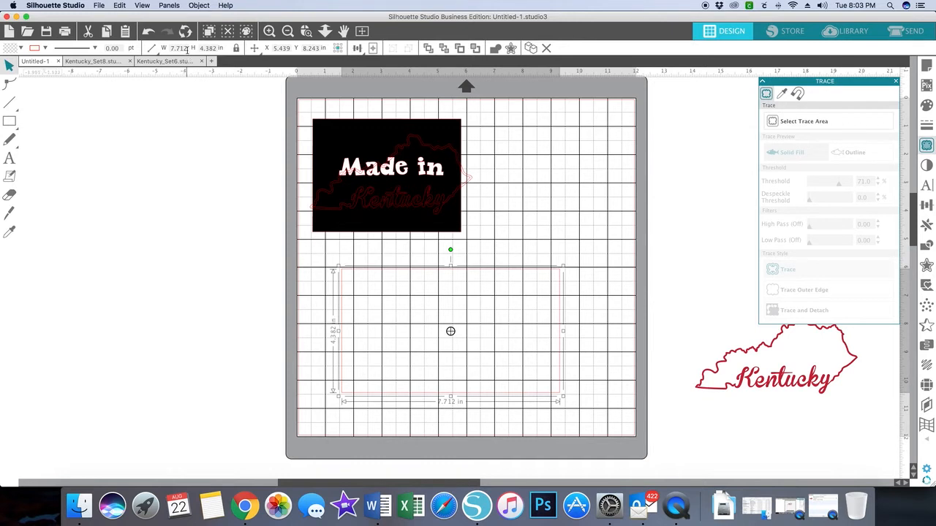
Step: Set the new rectangle's height to 4.25 in
left_click_drag(188, 49, 167, 50)
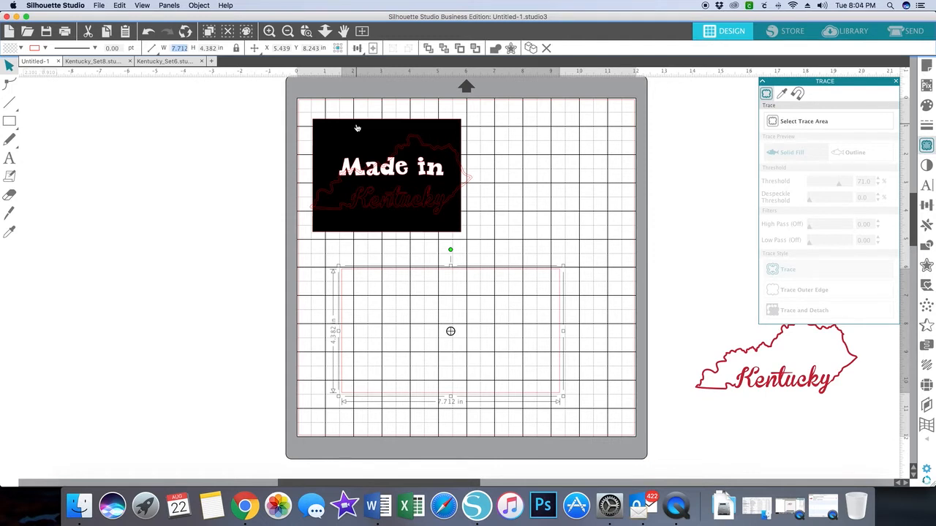
type("5.5")
left_click(198, 48)
type("4.25")
key("Return")
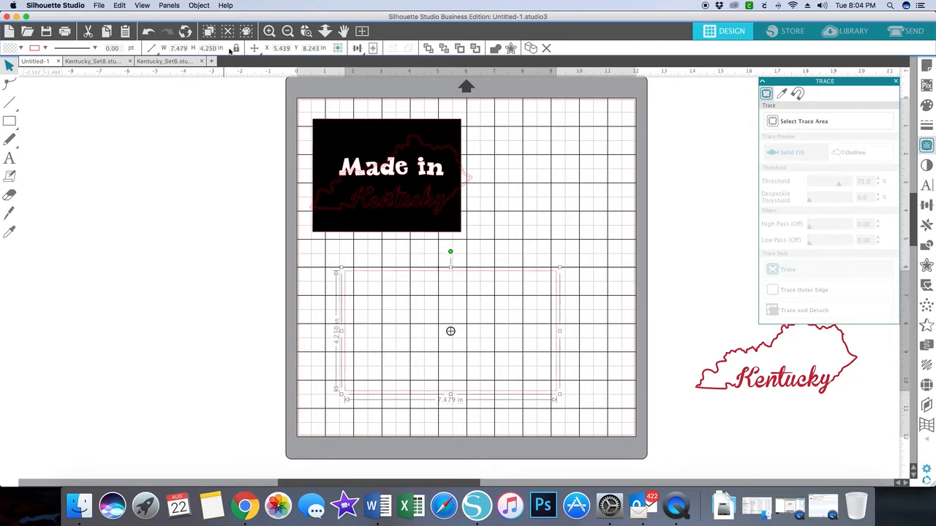
Step: Try to set the new rectangle's width to 5.5 in
double_click(180, 48)
type("5.5")
left_click(214, 97)
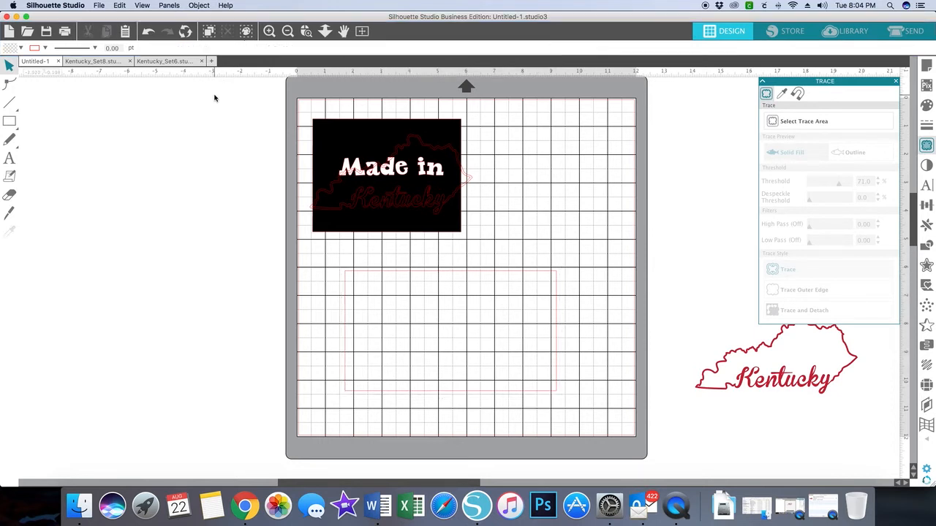
Step: Select the empty rectangle below the card design and set its width to 5.5 in
left_click(436, 273)
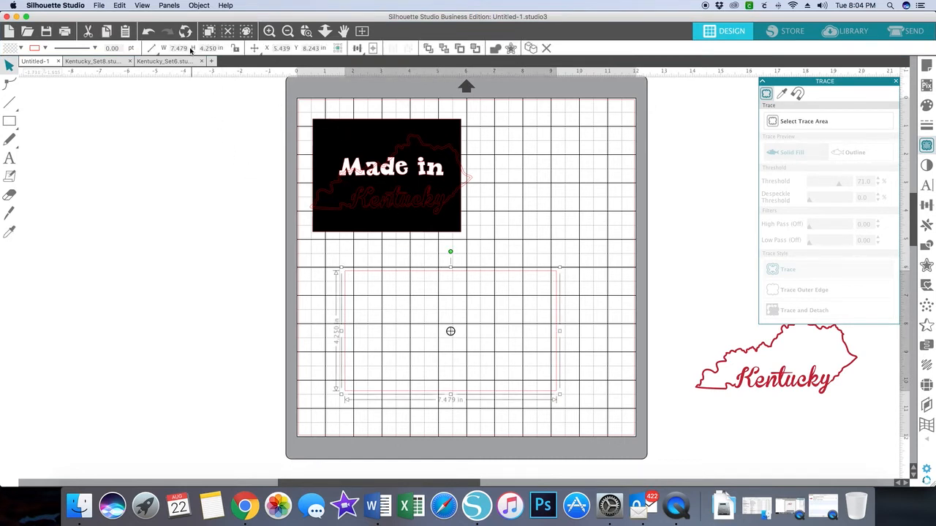
left_click_drag(188, 49, 164, 51)
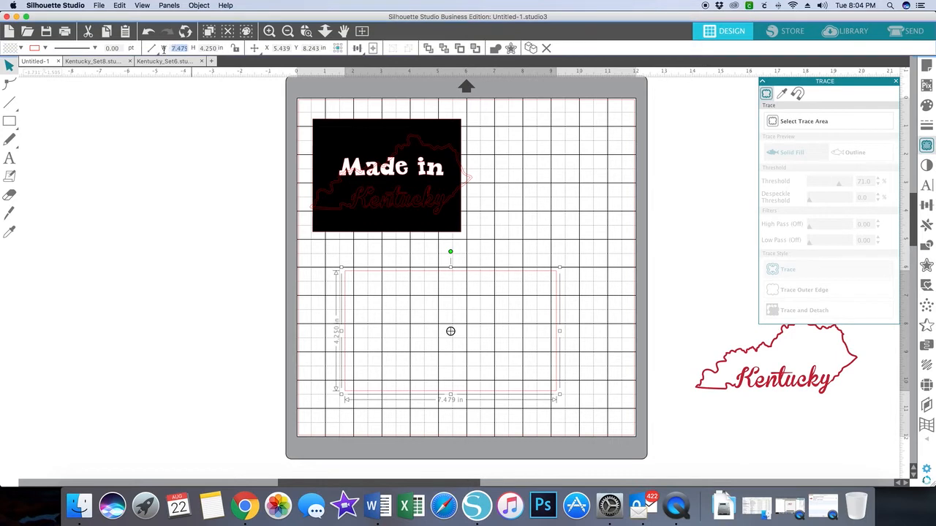
type("5.5")
key("Return")
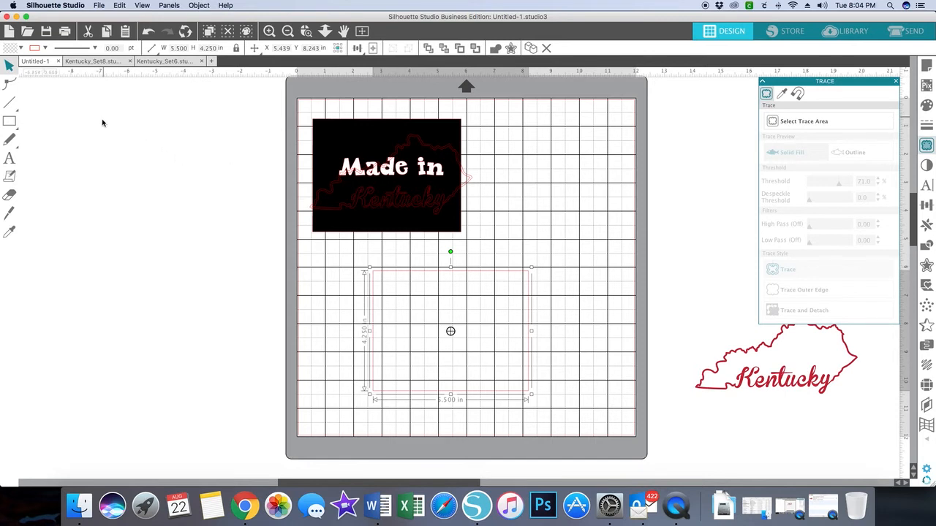
Step: Fill the new rectangle with red and place it behind the black card design as a border, at the back of the layer
left_click(22, 48)
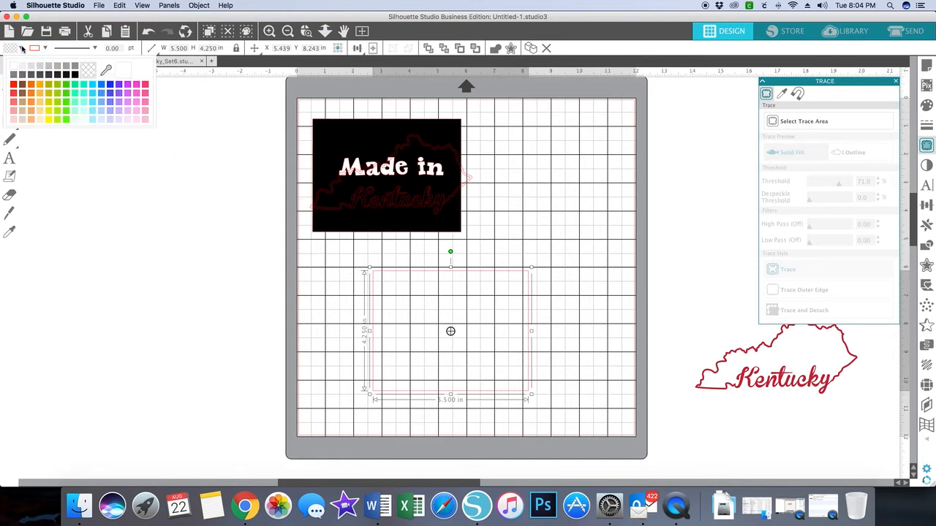
left_click(14, 85)
left_click_drag(457, 287, 393, 131)
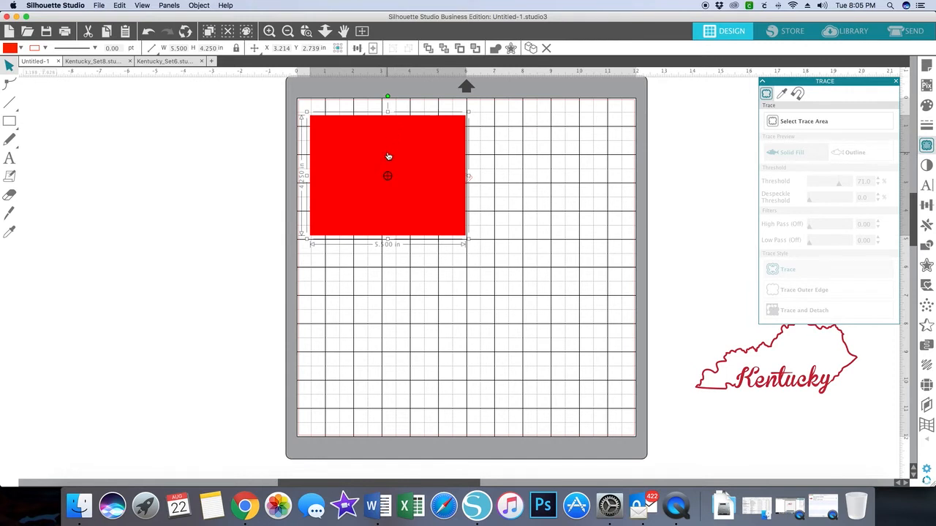
right_click(388, 157)
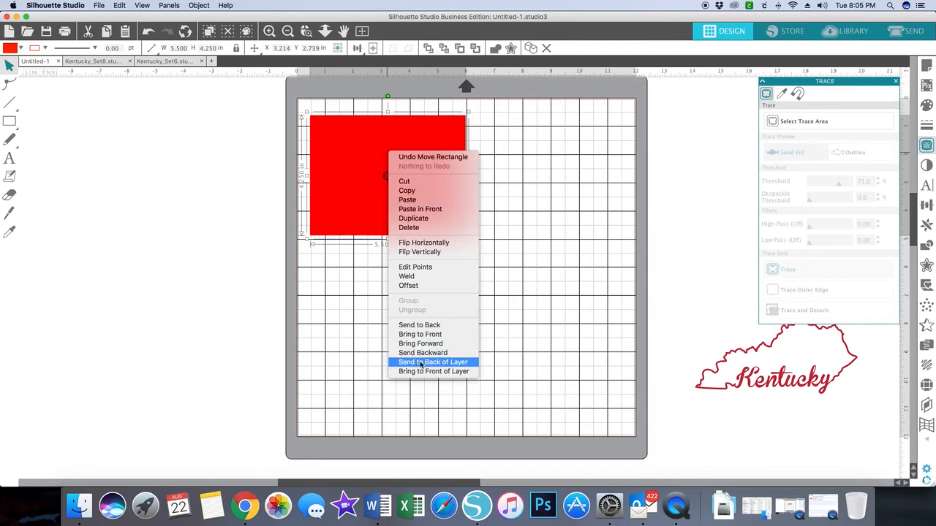
left_click(421, 362)
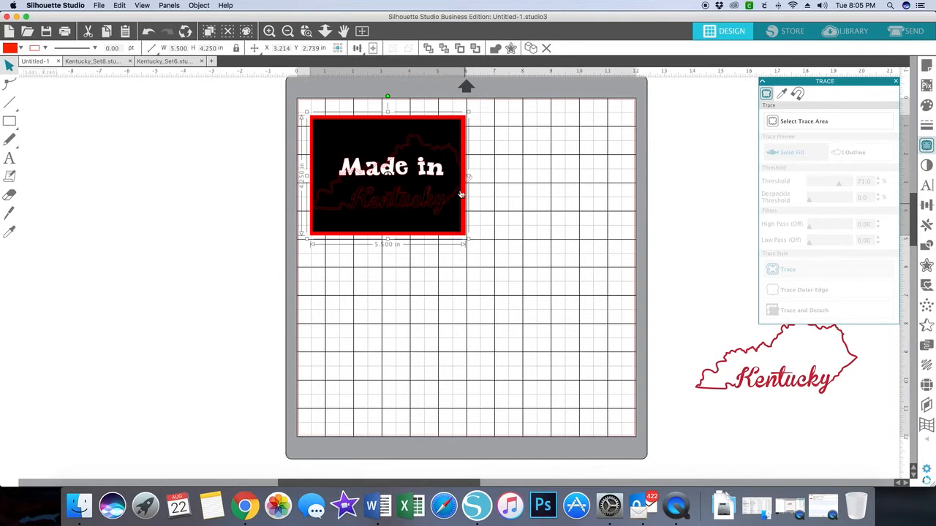
Step: Shrink the traced Kentucky outline proportionally to about 5.49 in wide, testing its fit on the card and leaving it below the card
left_click(455, 194)
left_click_drag(455, 194, 453, 195)
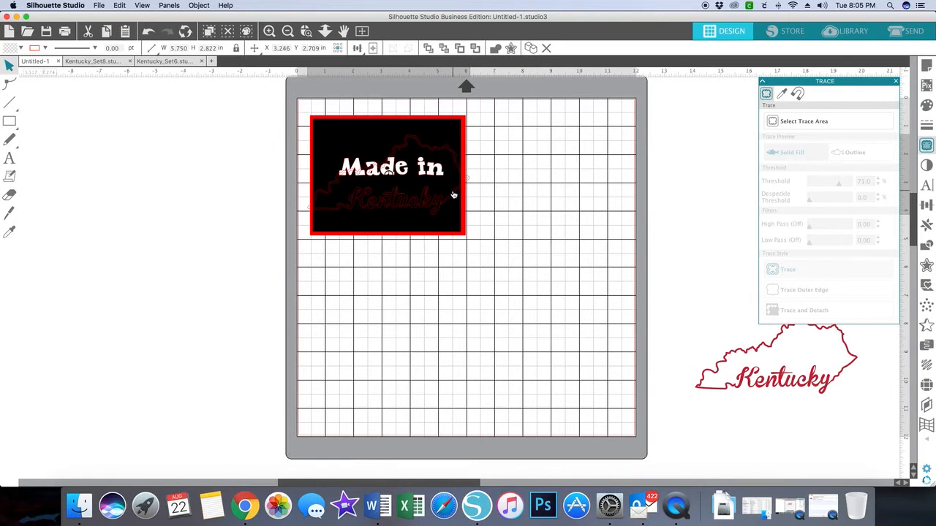
mouse_move(453, 195)
left_mouse_down()
mouse_move(476, 236)
mouse_move(501, 326)
left_mouse_up()
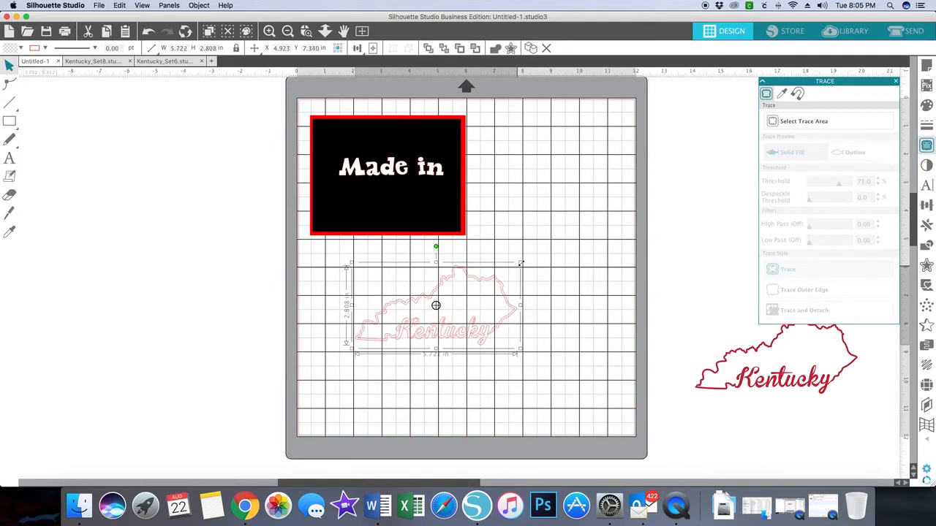
left_click_drag(520, 263, 449, 149)
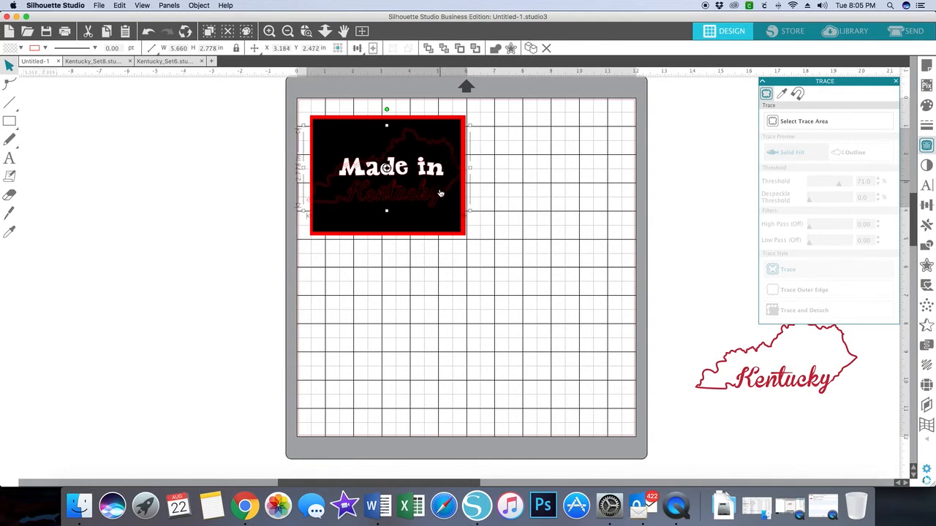
left_click_drag(440, 197, 536, 358)
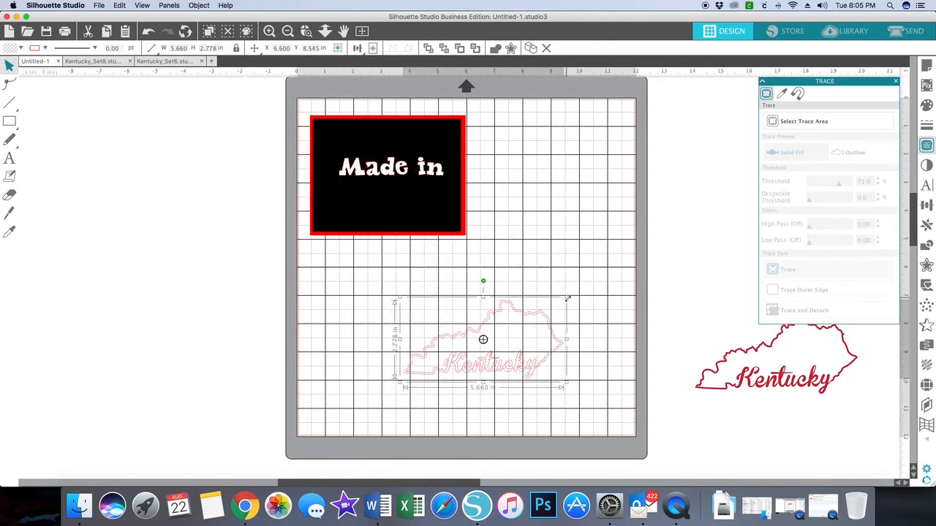
left_click_drag(565, 298, 561, 299)
left_click_drag(546, 339, 452, 156)
left_click_drag(454, 162, 533, 322)
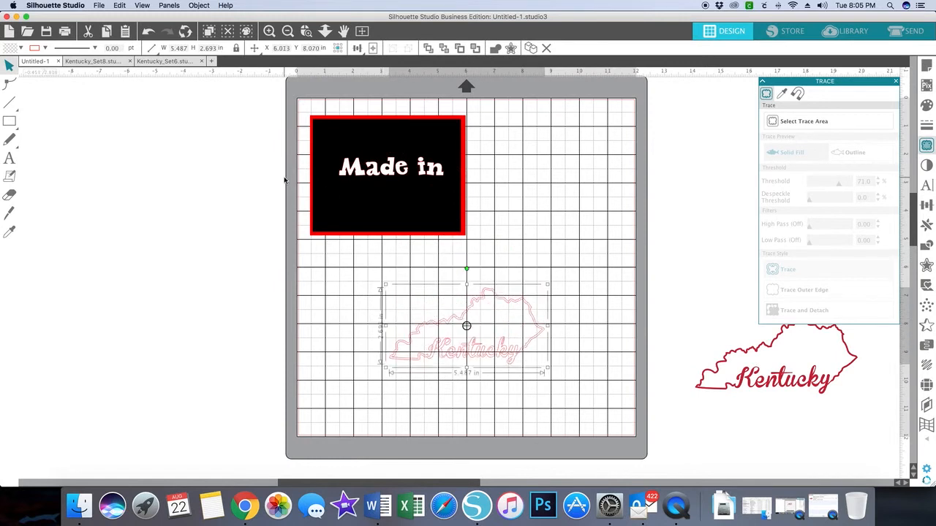
Step: Fill the traced Kentucky outline with red and place it over the black card with the "Made in" text
left_click(19, 48)
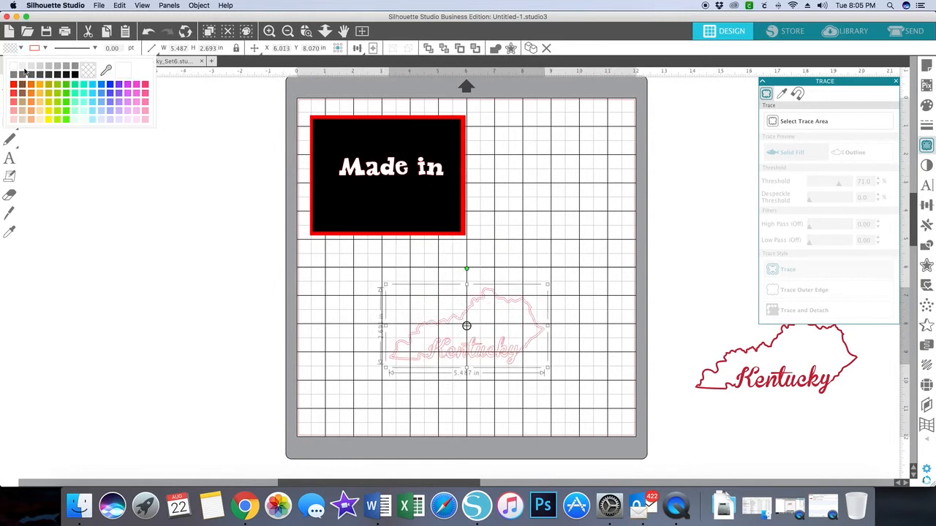
left_click(16, 86)
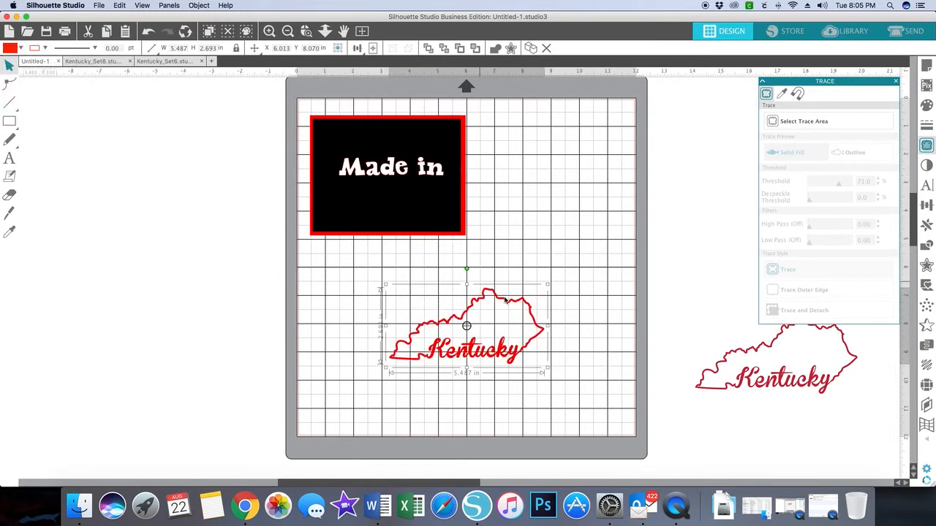
left_click_drag(510, 306, 431, 150)
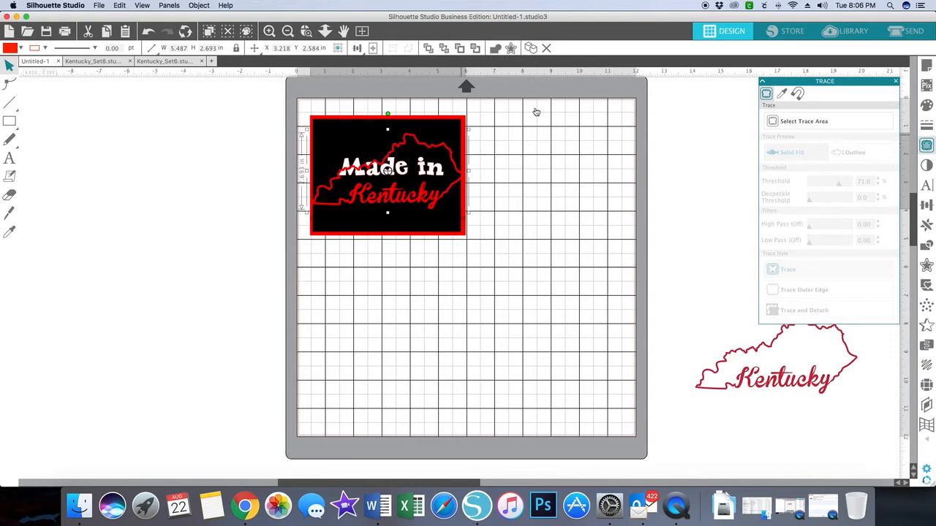
Step: Open the cut setup and assign actions by line color, switching cutting of the red lines off and back on
left_click(909, 35)
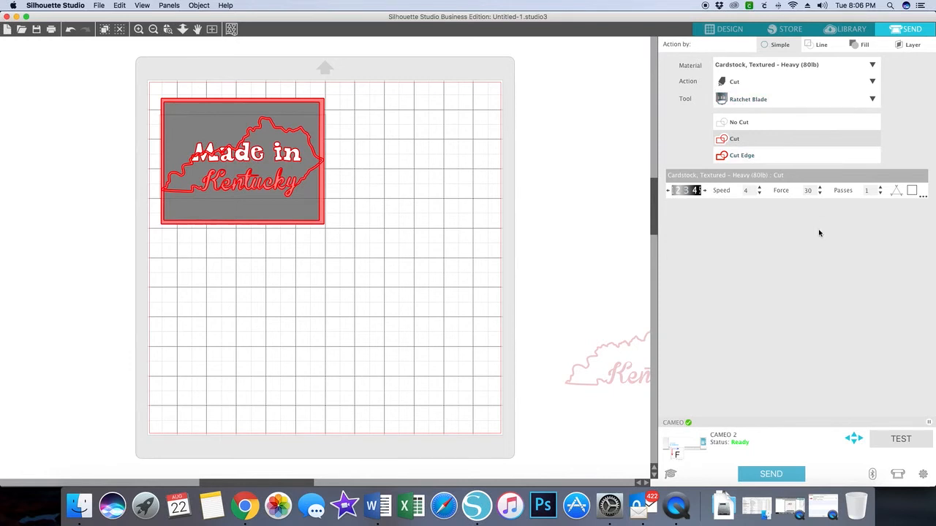
left_click(760, 195)
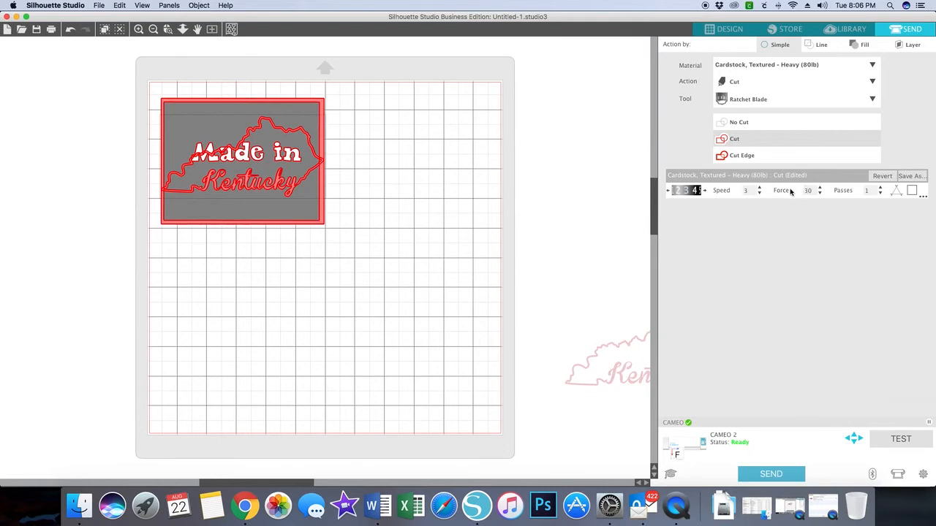
left_click(820, 44)
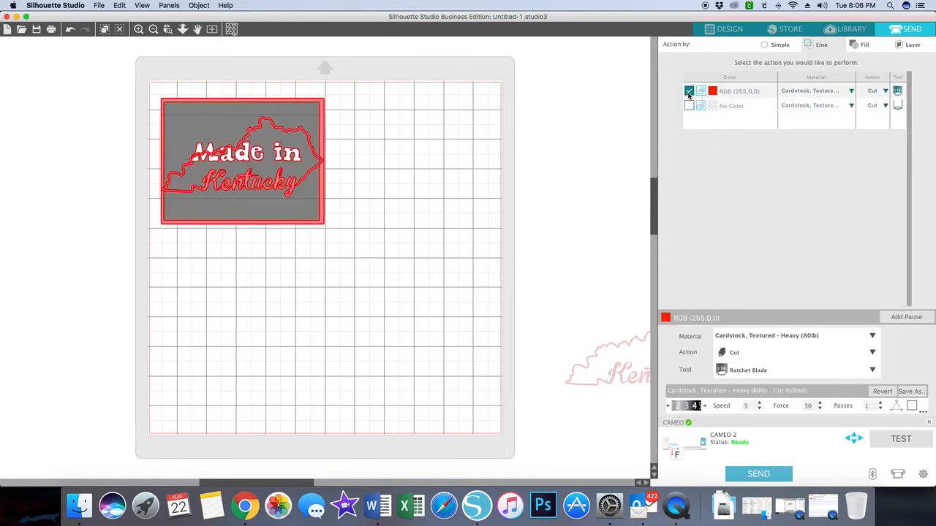
left_click(689, 92)
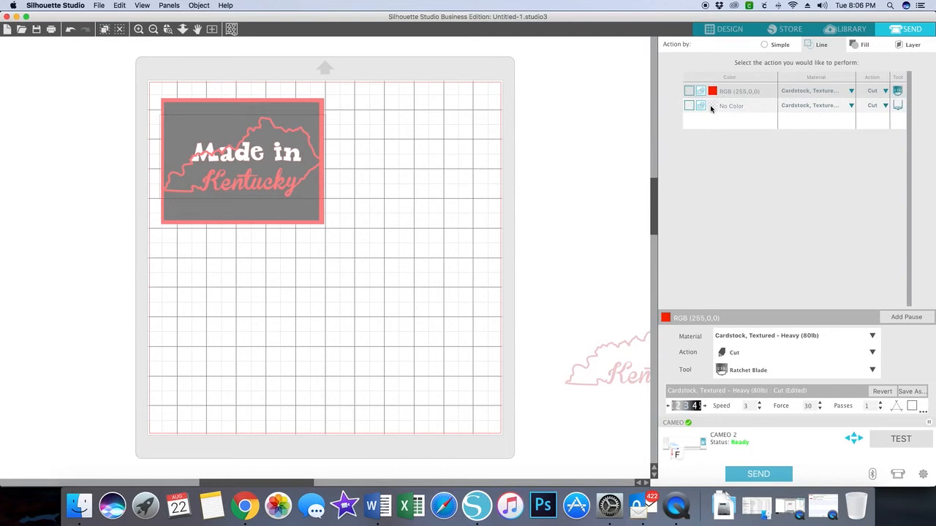
left_click(689, 91)
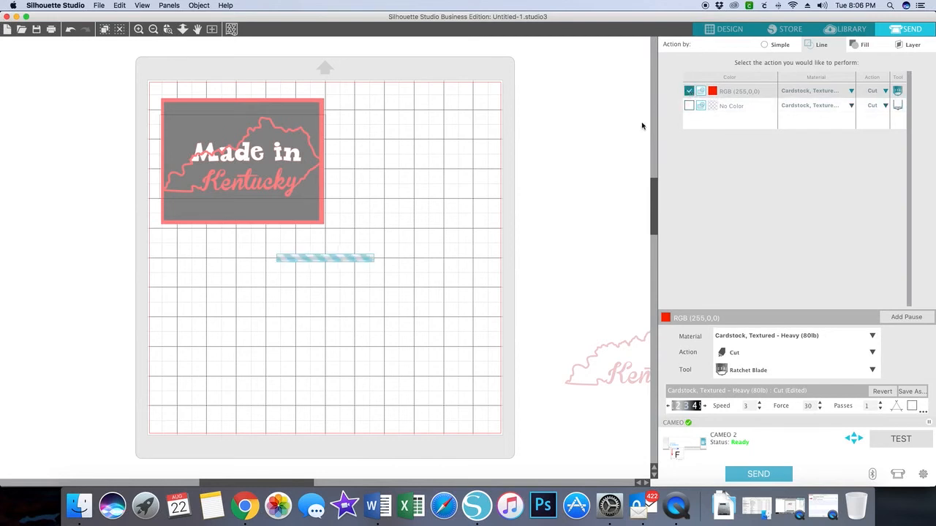
Step: Move the text, red rectangle and Kentucky outline off the mat, leaving only the black rectangle near the mat's upper-left corner
left_click_drag(285, 188, 434, 330)
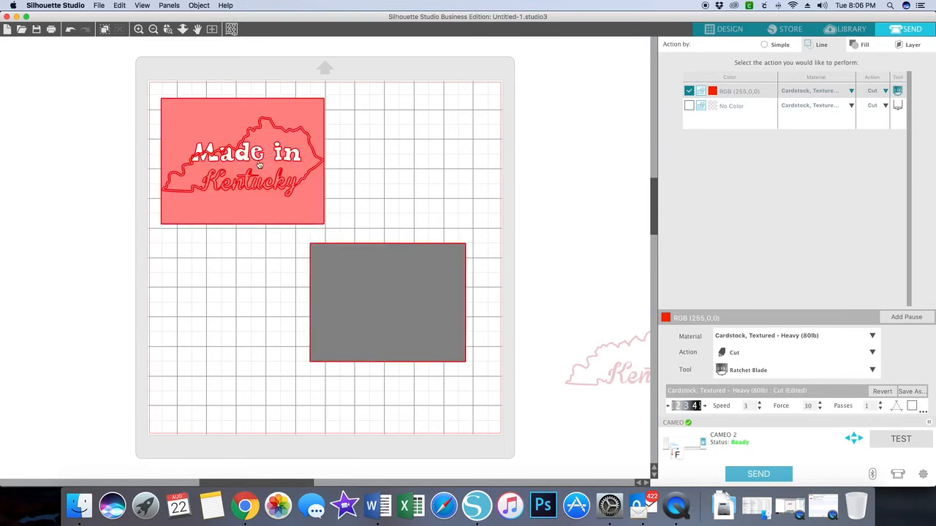
left_click_drag(348, 251, 289, 263)
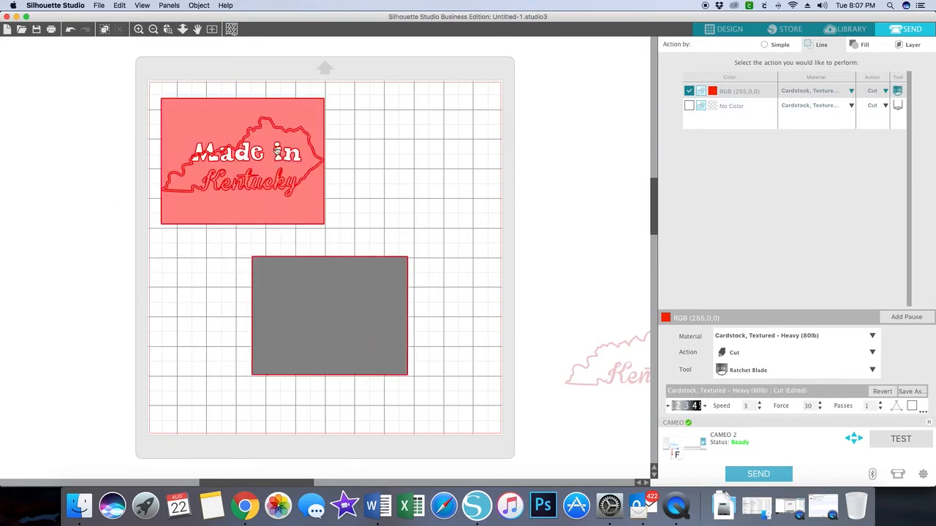
left_click_drag(275, 155, 141, 173)
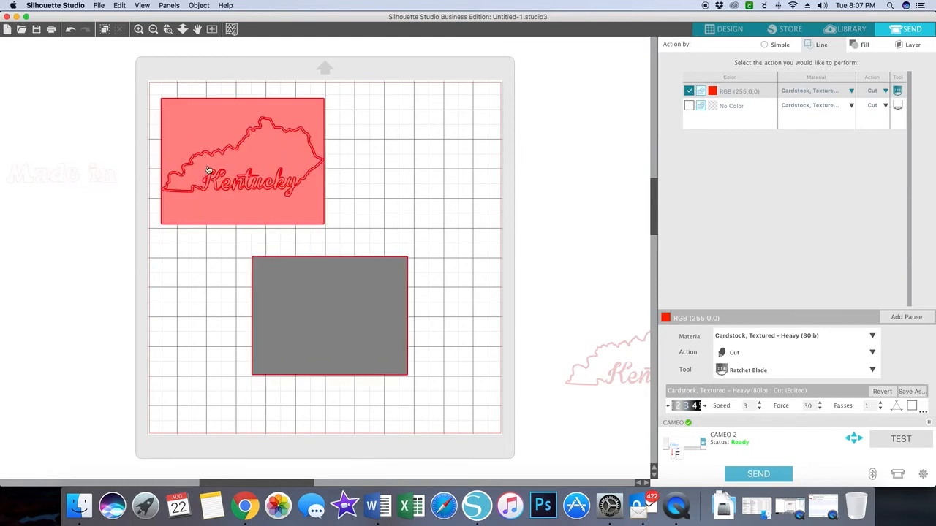
left_click_drag(219, 186, 16, 206)
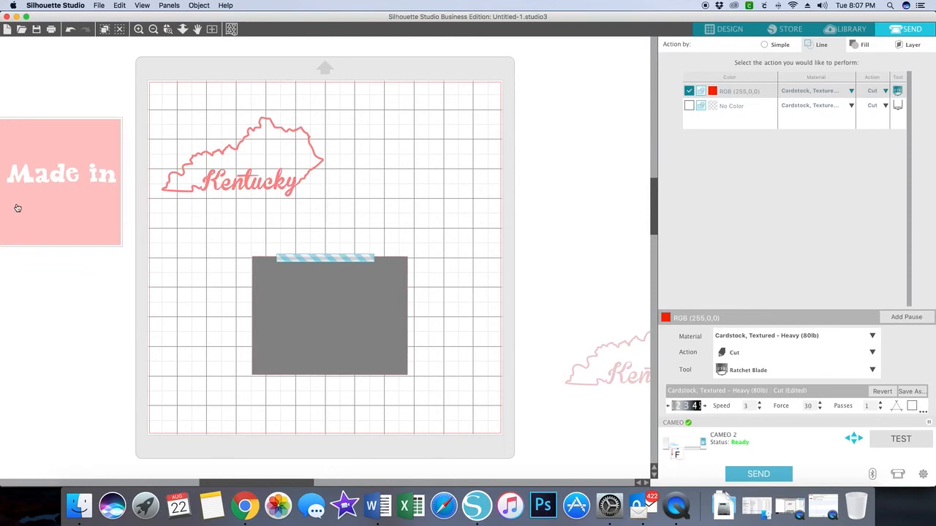
left_click_drag(218, 191, 59, 223)
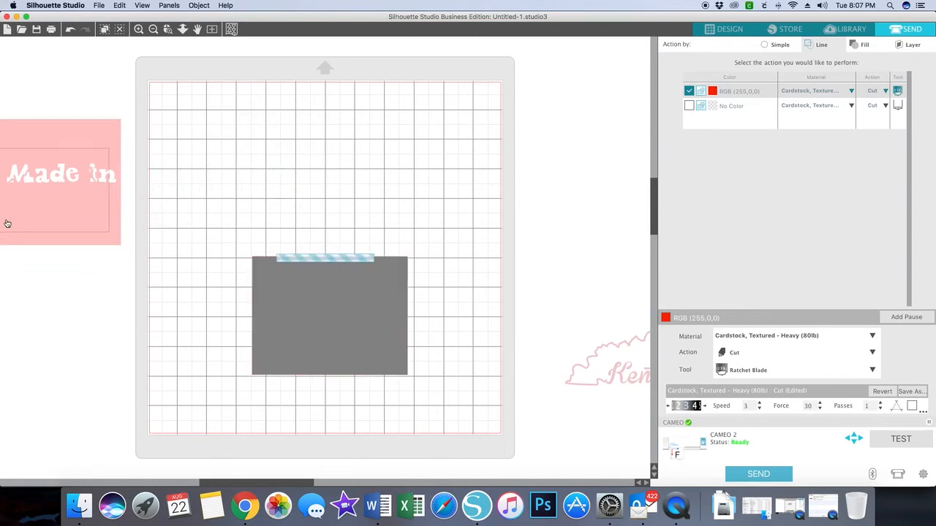
left_click_drag(329, 271, 237, 110)
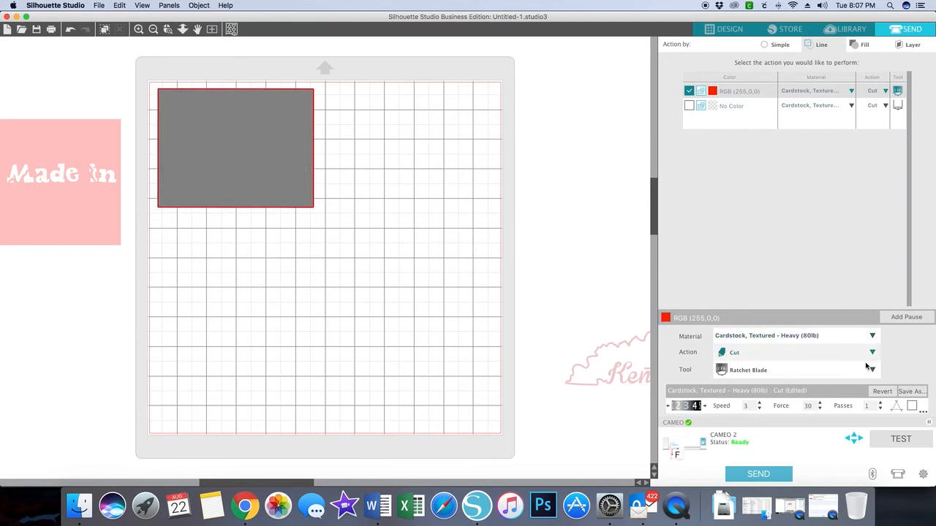
Step: Assign cut actions by fill color and arrange the red rectangle, "Made in" text and Kentucky outline back on the mat
left_click(858, 45)
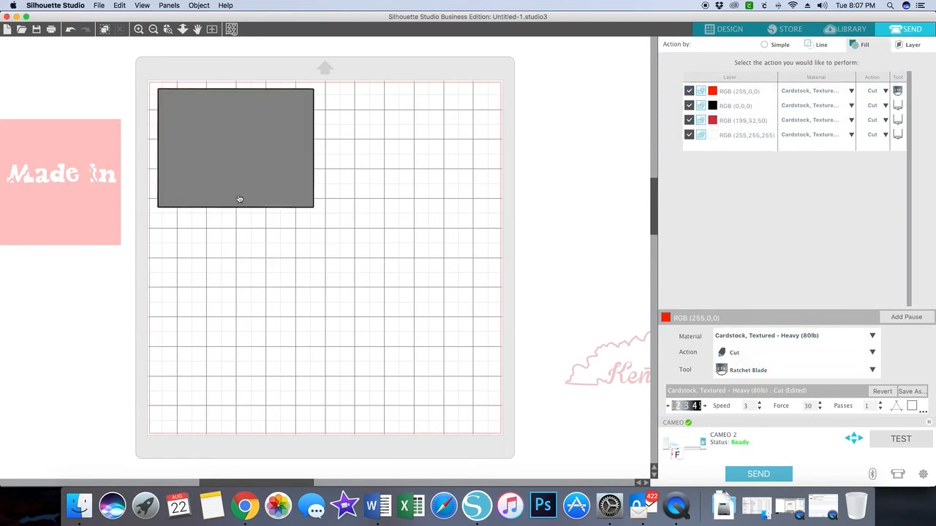
left_click_drag(61, 177, 260, 141)
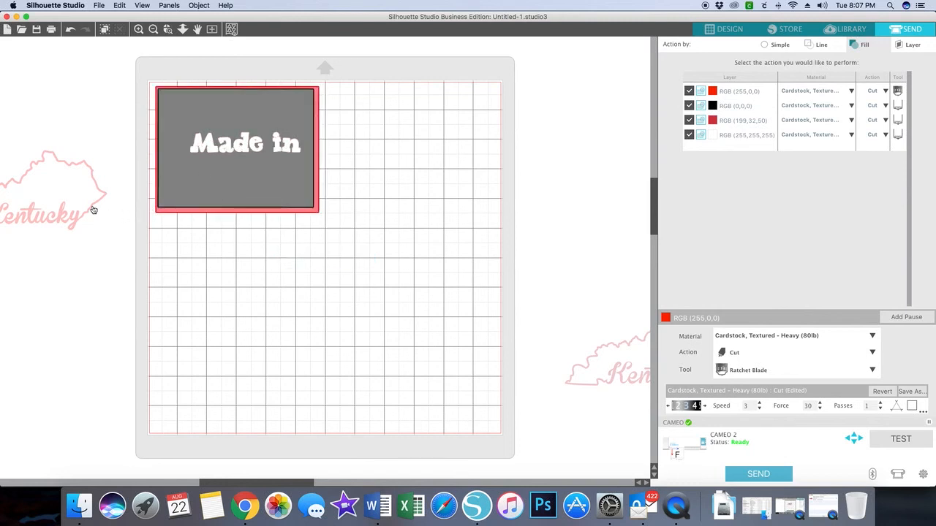
left_click_drag(92, 209, 463, 150)
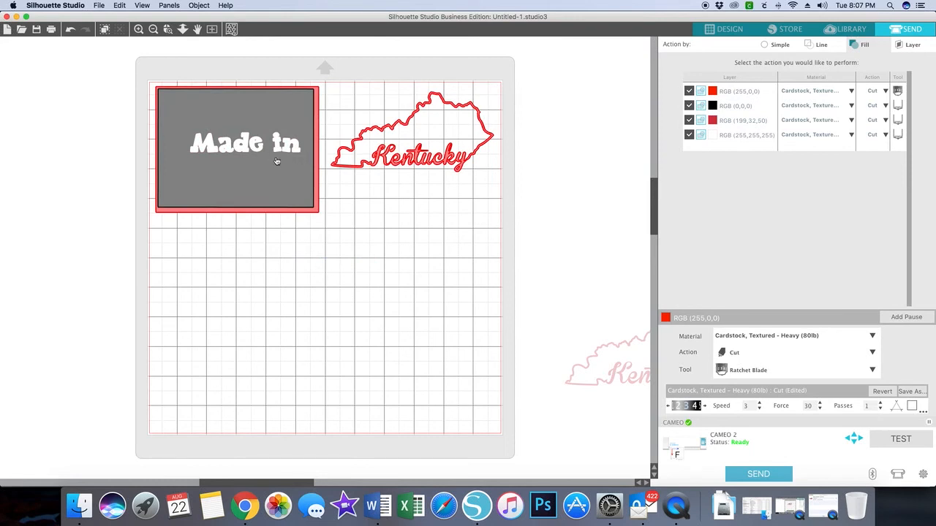
left_click_drag(317, 180, 259, 109)
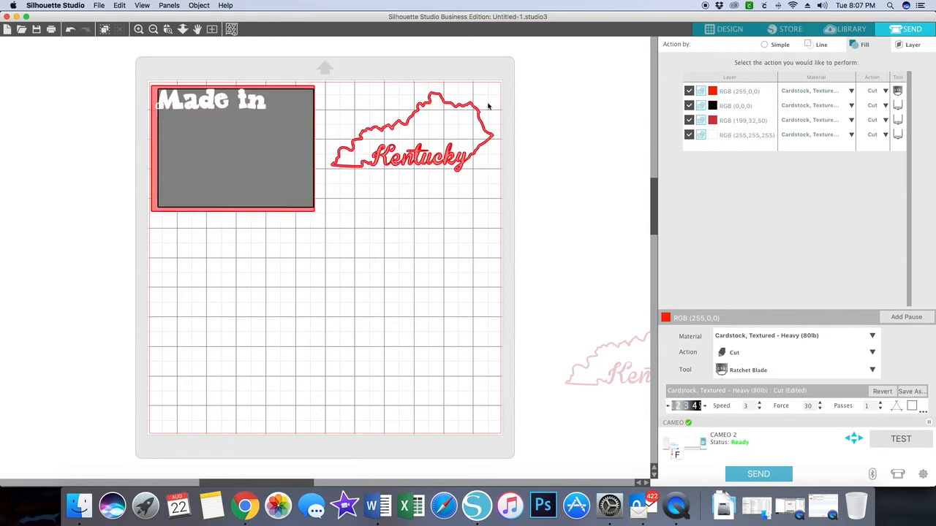
Step: Disable cutting for the red, dark red (199,32,50) and white fills so only the black fill is cut
left_click(689, 91)
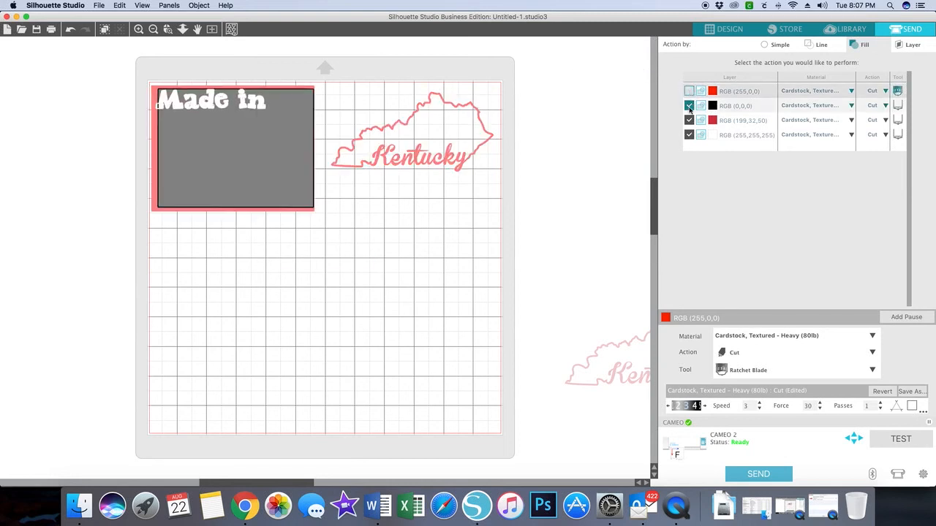
left_click(689, 121)
left_click(689, 134)
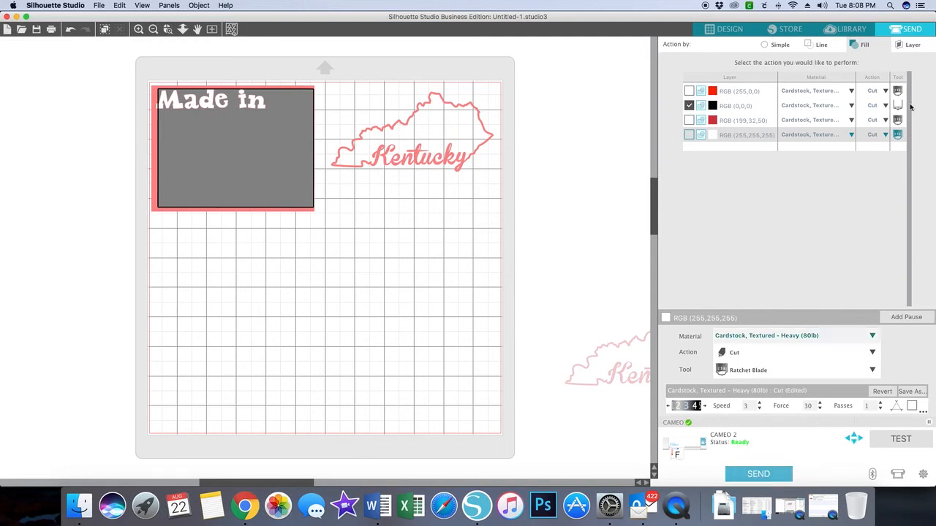
Step: Compare the layer, fill and line modes for assigning cut actions
left_click(910, 45)
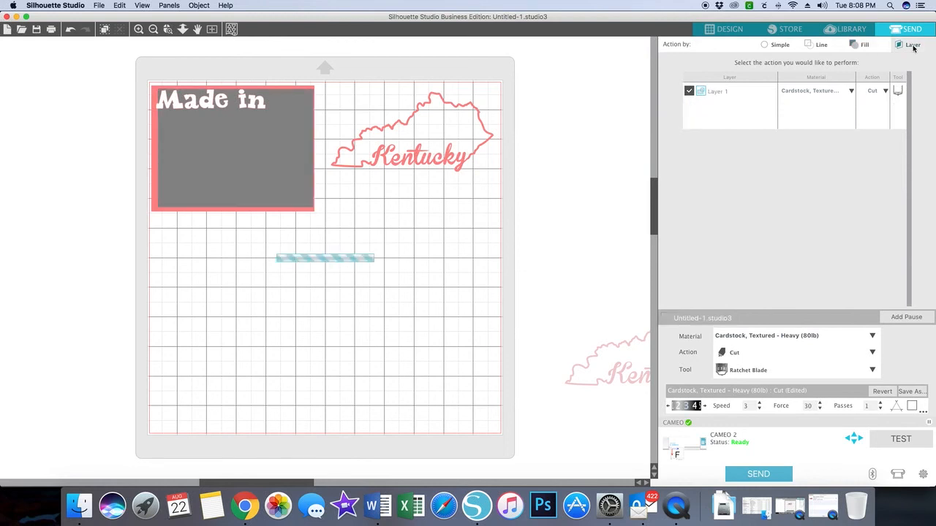
left_click(860, 46)
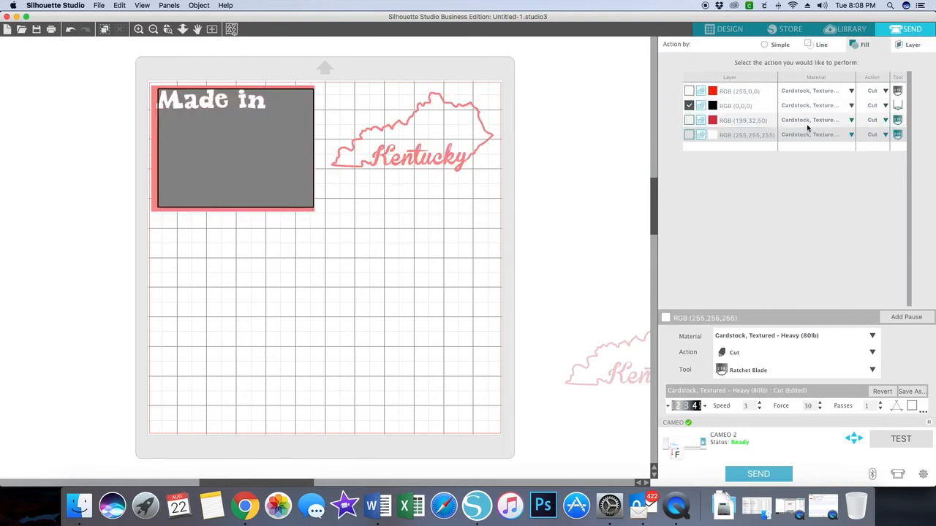
left_click(820, 46)
left_click(818, 45)
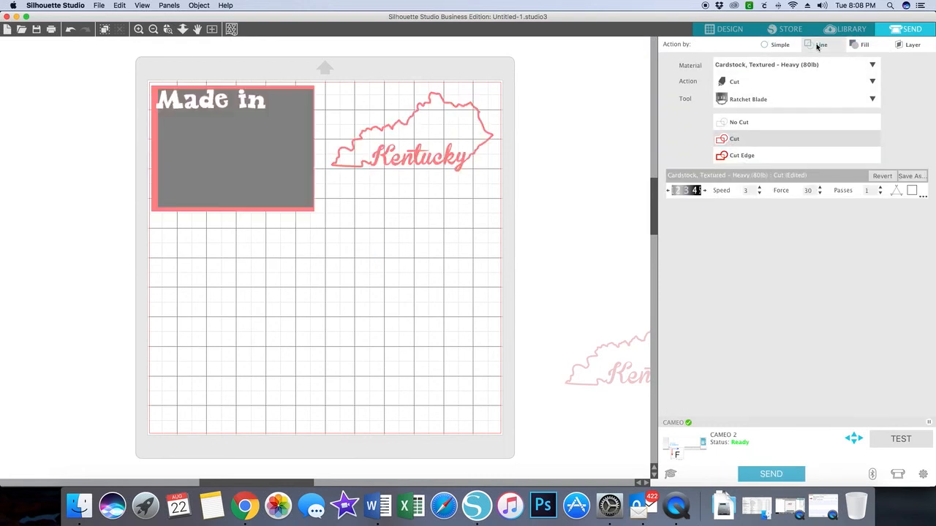